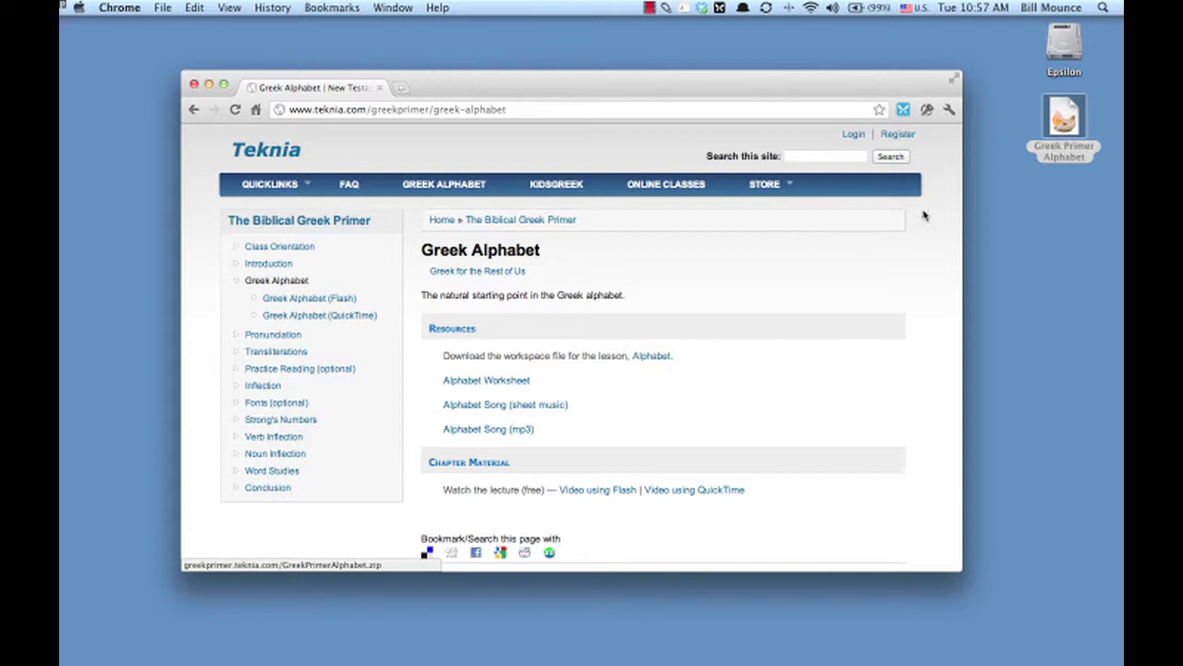
- Open the Greek Primer Alphabet workspace file in Accordance and enlarge the Greek text in the GNT-T pane by three sizes
left_click(1065, 115)
double_click(1066, 115)
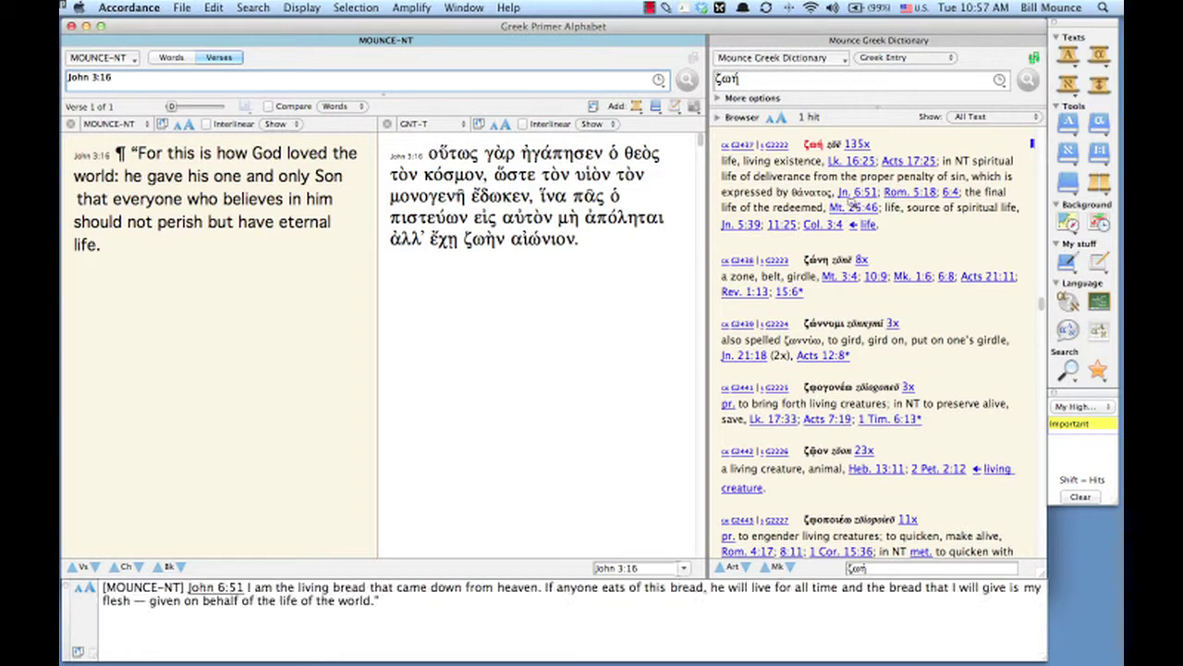
left_click(603, 309)
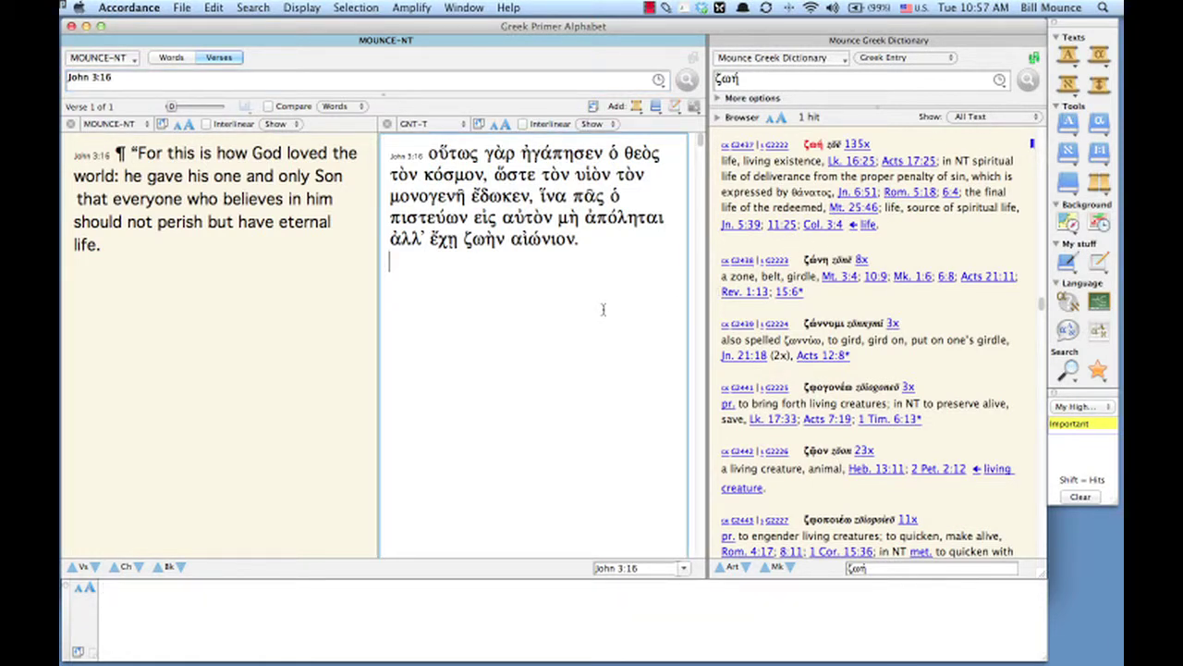
key("super+plus")
key("super+plus")
key("super+plus")
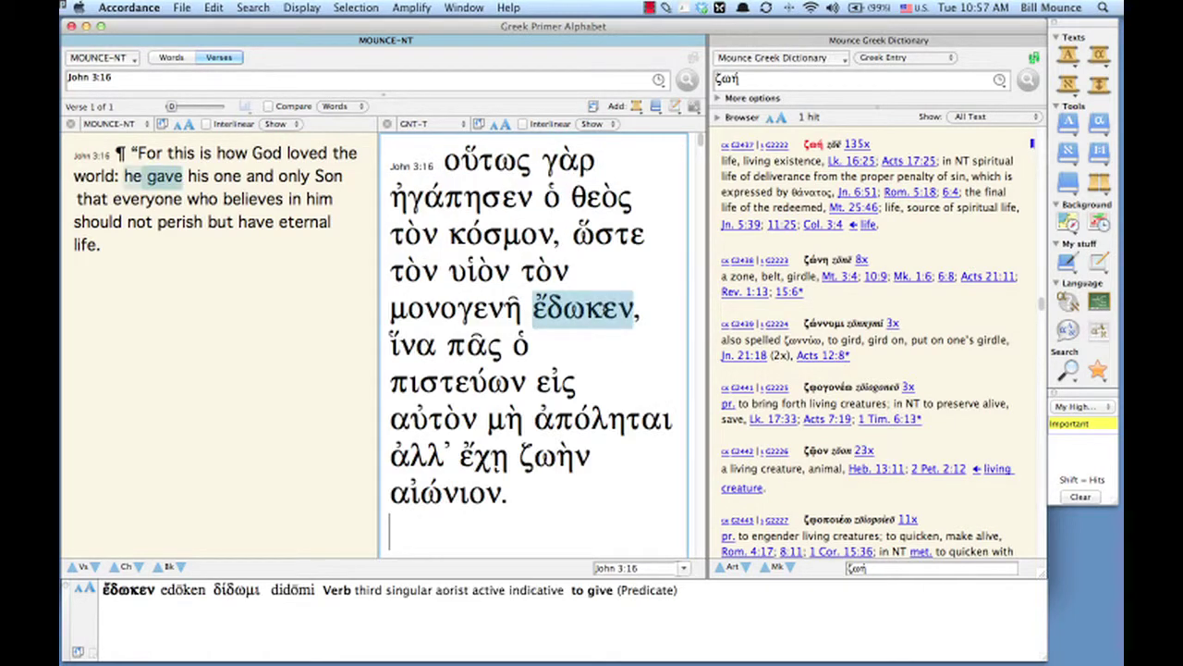
- Enlarge the English text in the MOUNCE-NT pane by three sizes
left_click(192, 474)
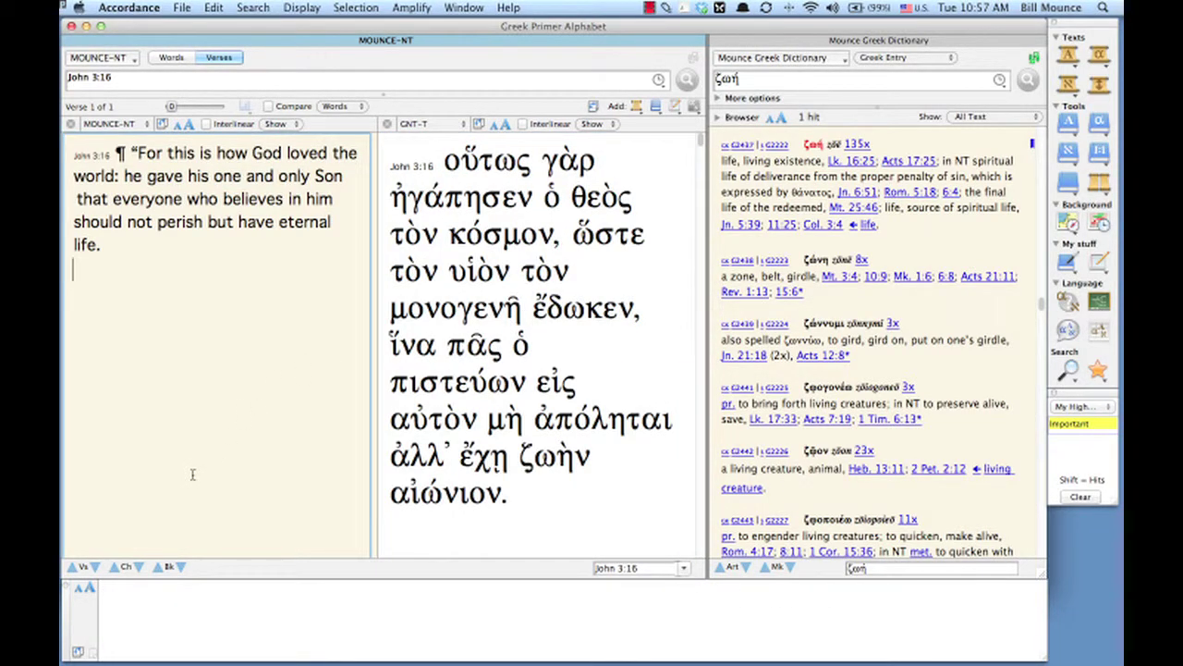
key("super+plus")
key("super+plus")
key("super+plus")
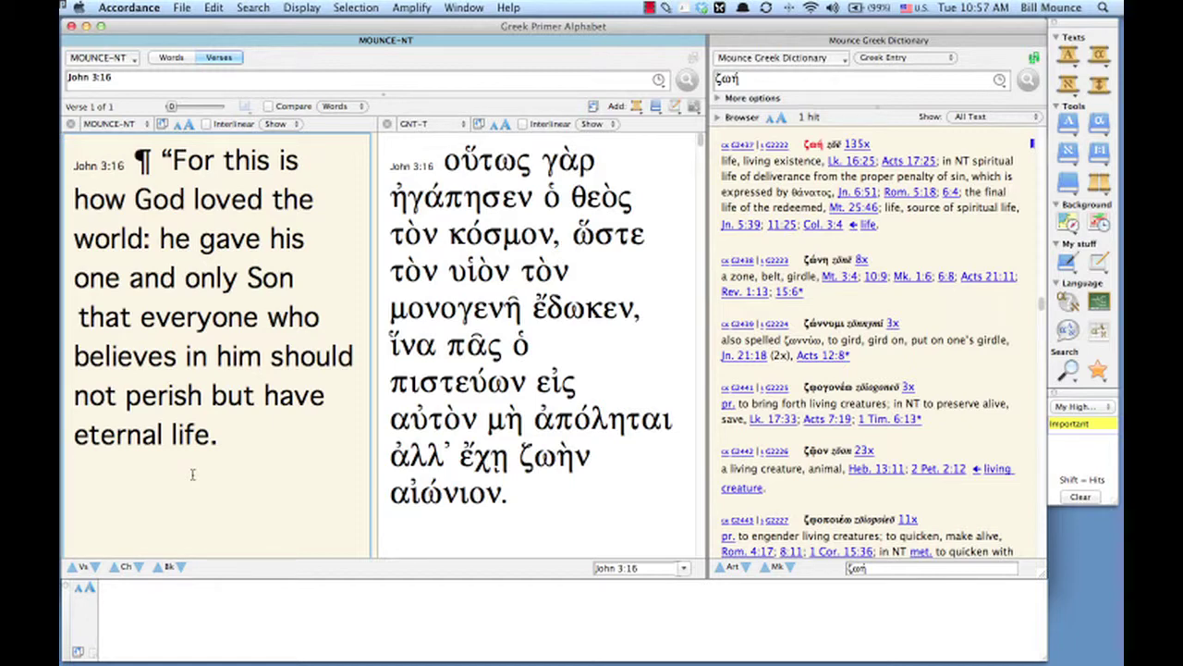
- Turn off instant Key Number highlighting in the Instant Details preferences
left_click(139, 6)
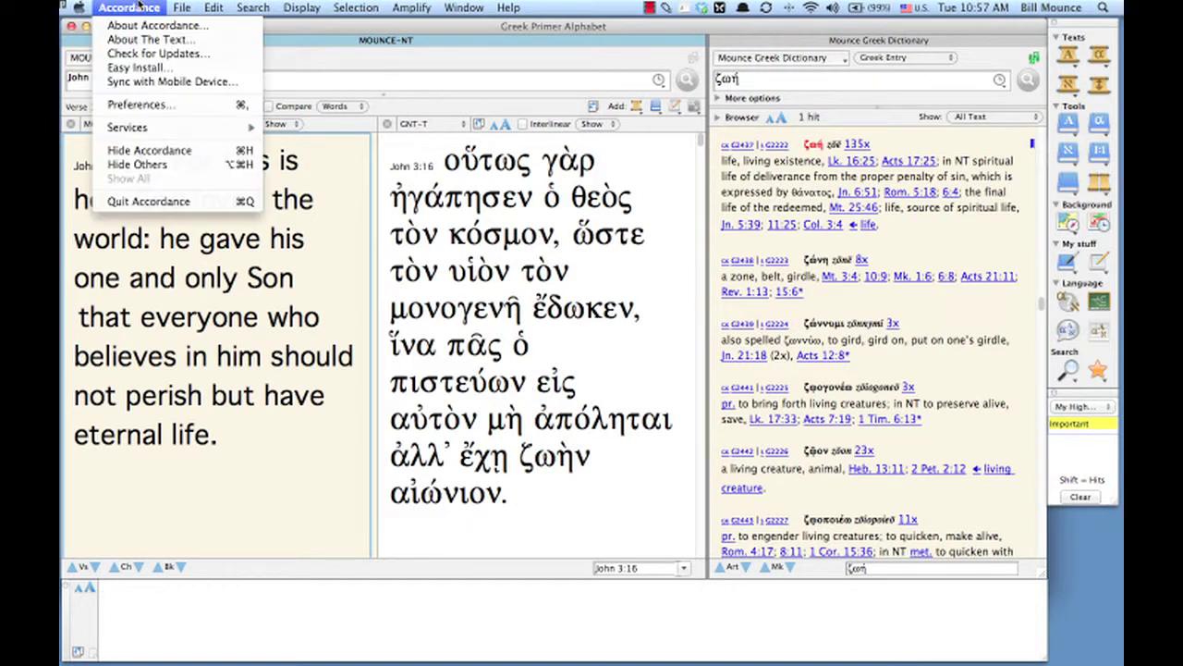
left_click(135, 105)
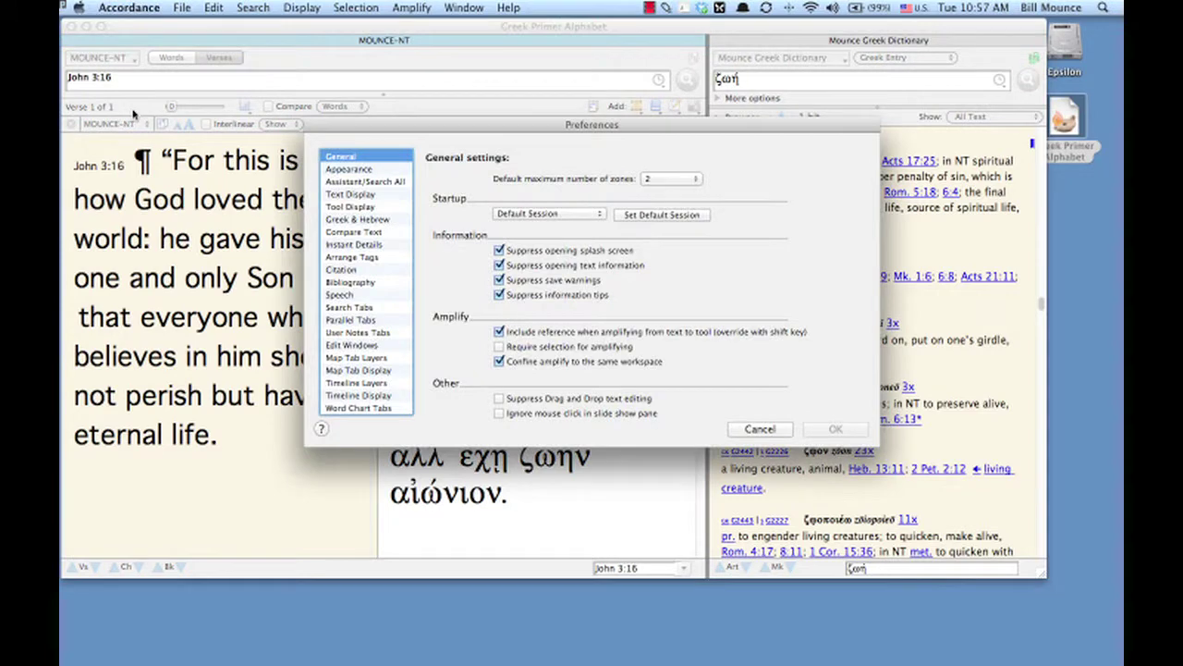
left_click(392, 246)
left_click(470, 196)
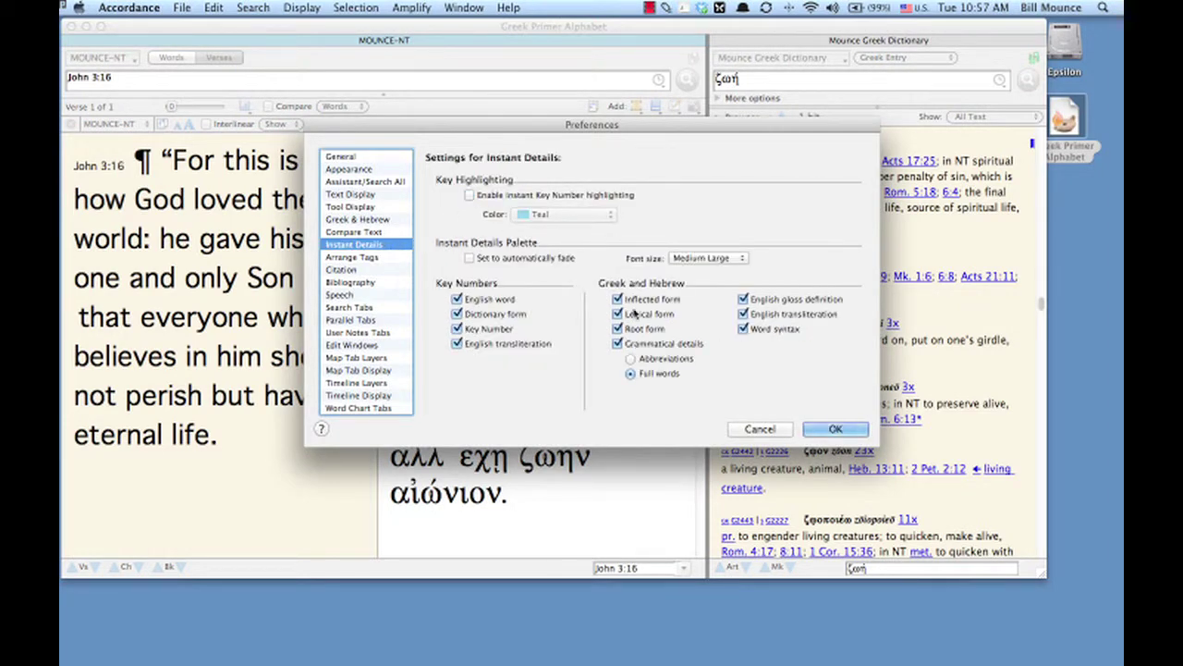
left_click(836, 431)
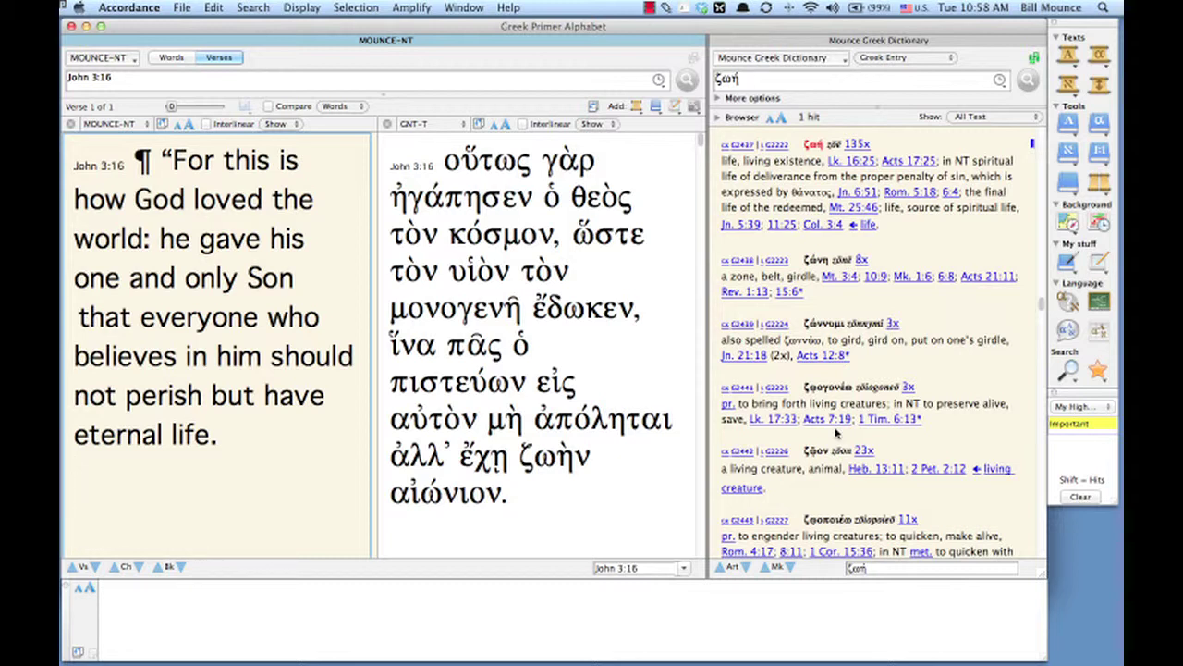
- Display the Pronunciation Highlights file on the Greek text of John 3:16
mouse_move(650, 313)
left_click(1098, 408)
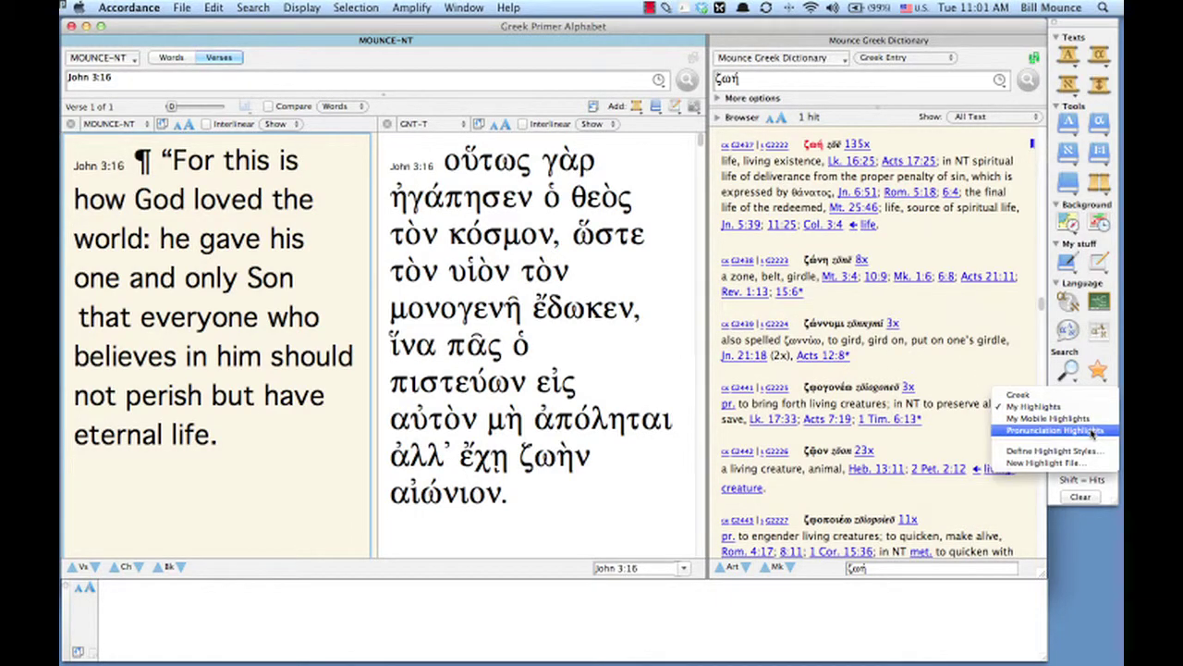
left_click(1093, 429)
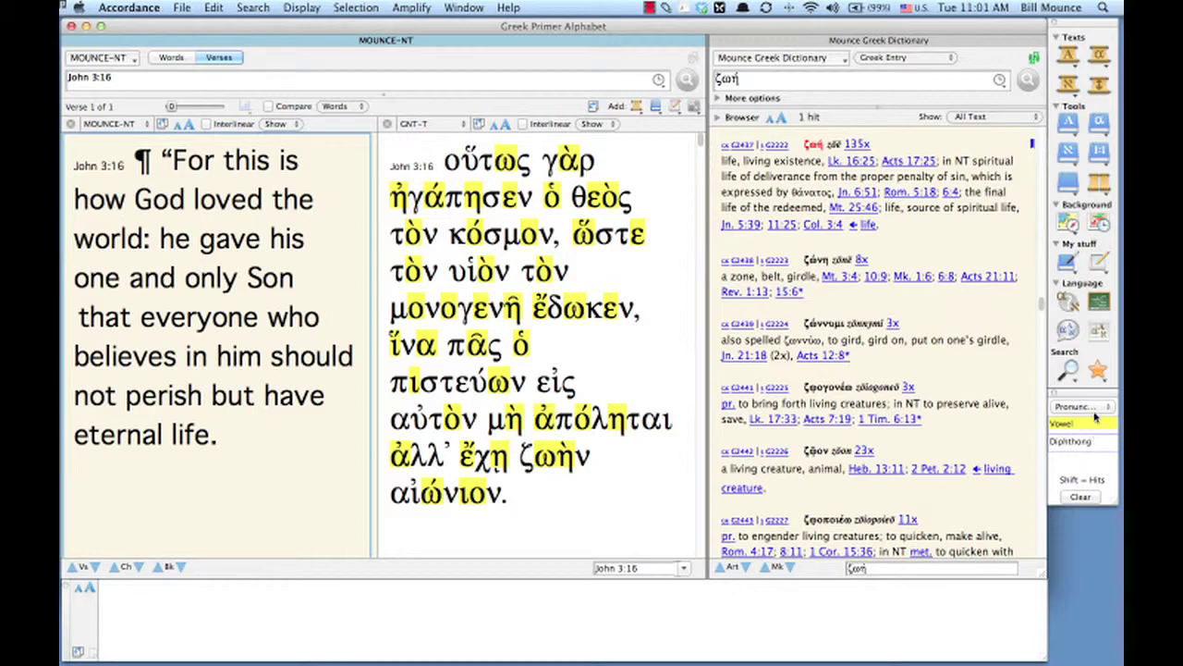
- Set the Diphthong highlight style's color to Magenta in the Pronunciation Highlights file
left_click(1095, 407)
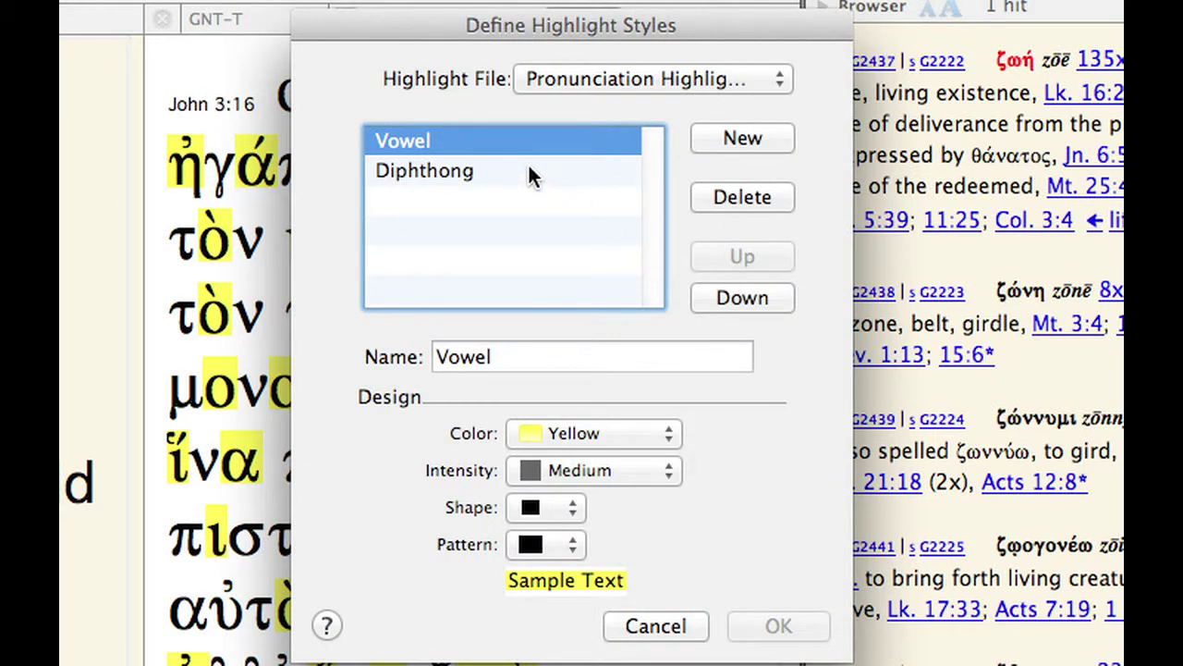
left_click(530, 174)
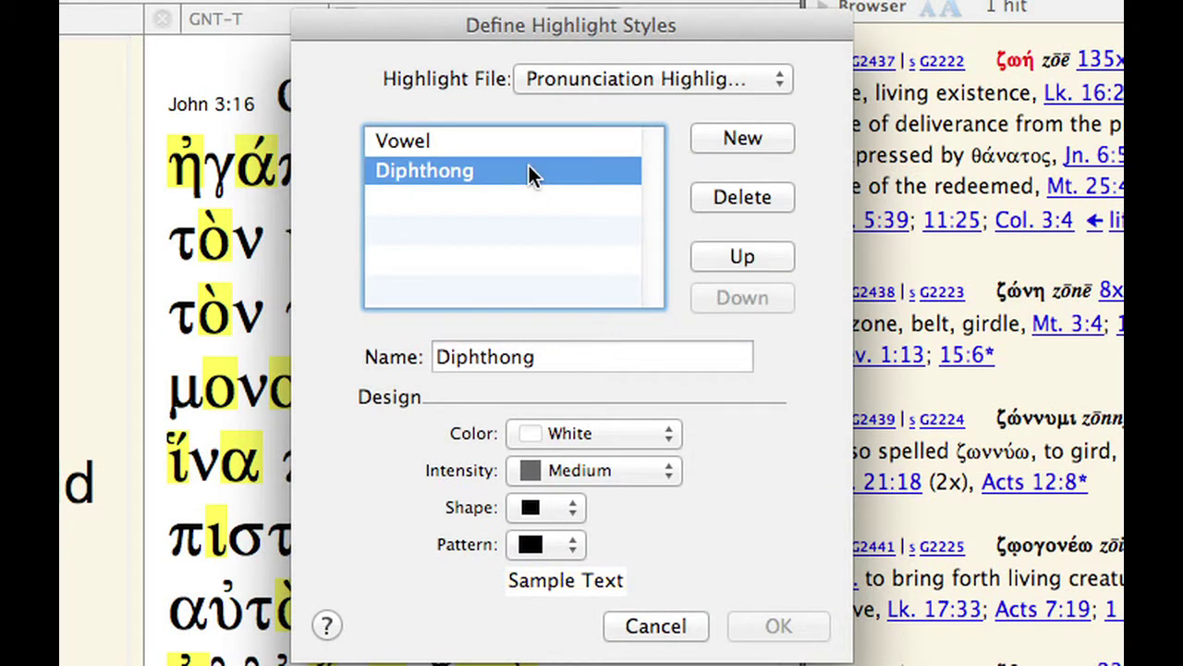
left_click(636, 438)
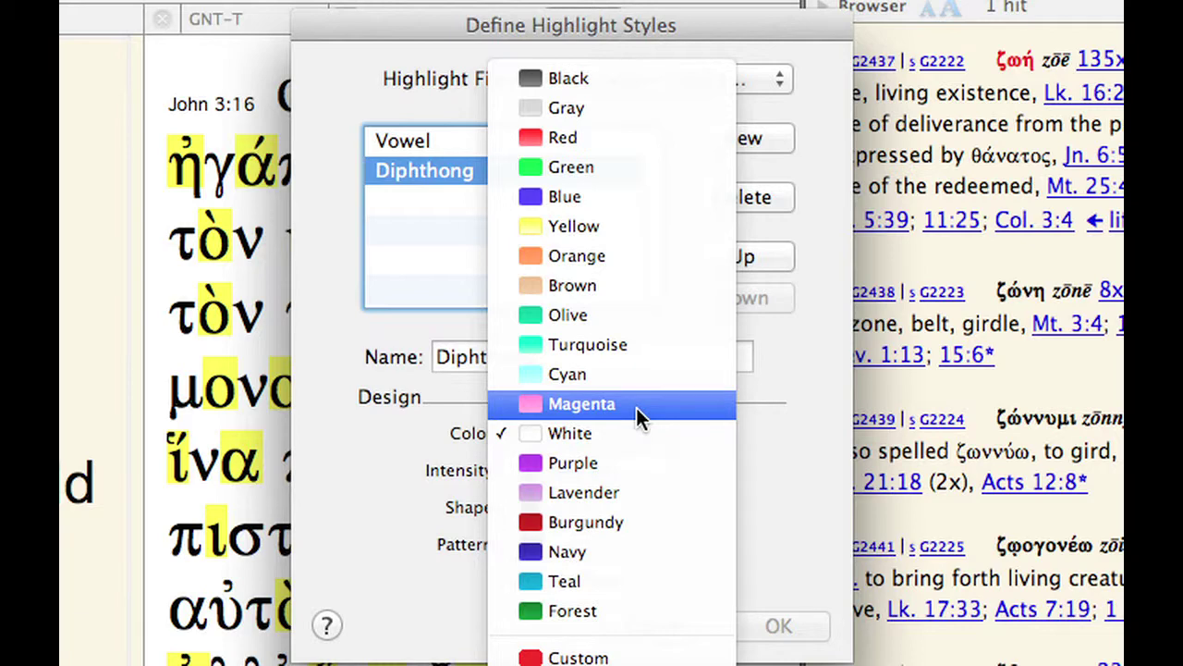
left_click(636, 408)
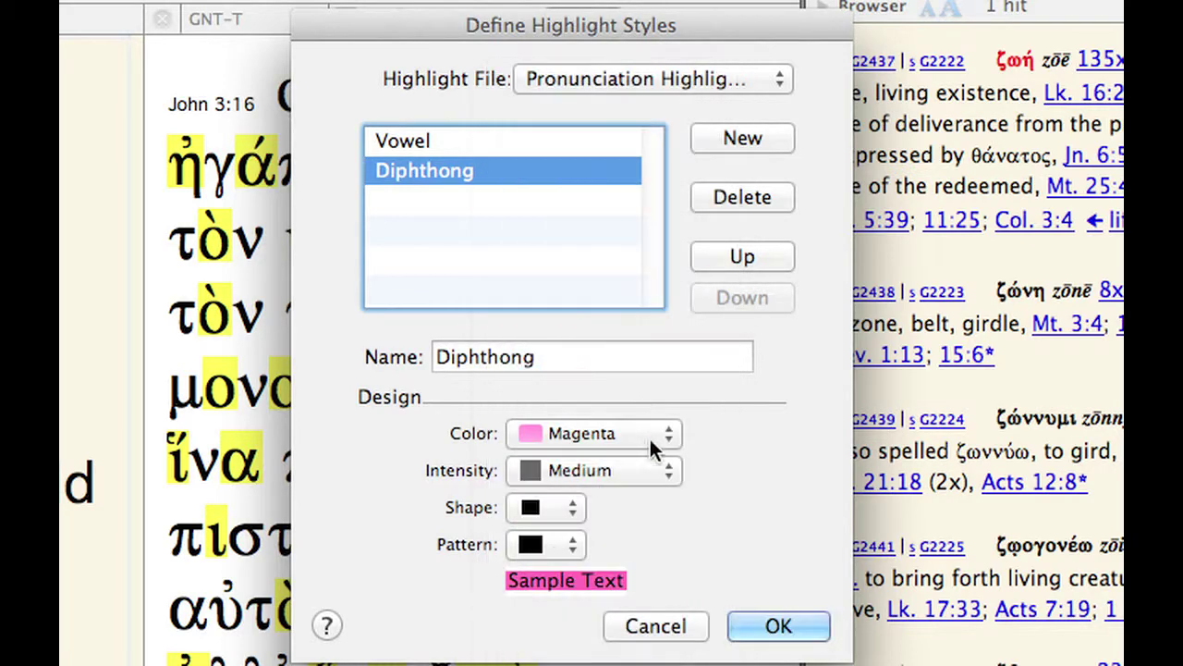
left_click(779, 627)
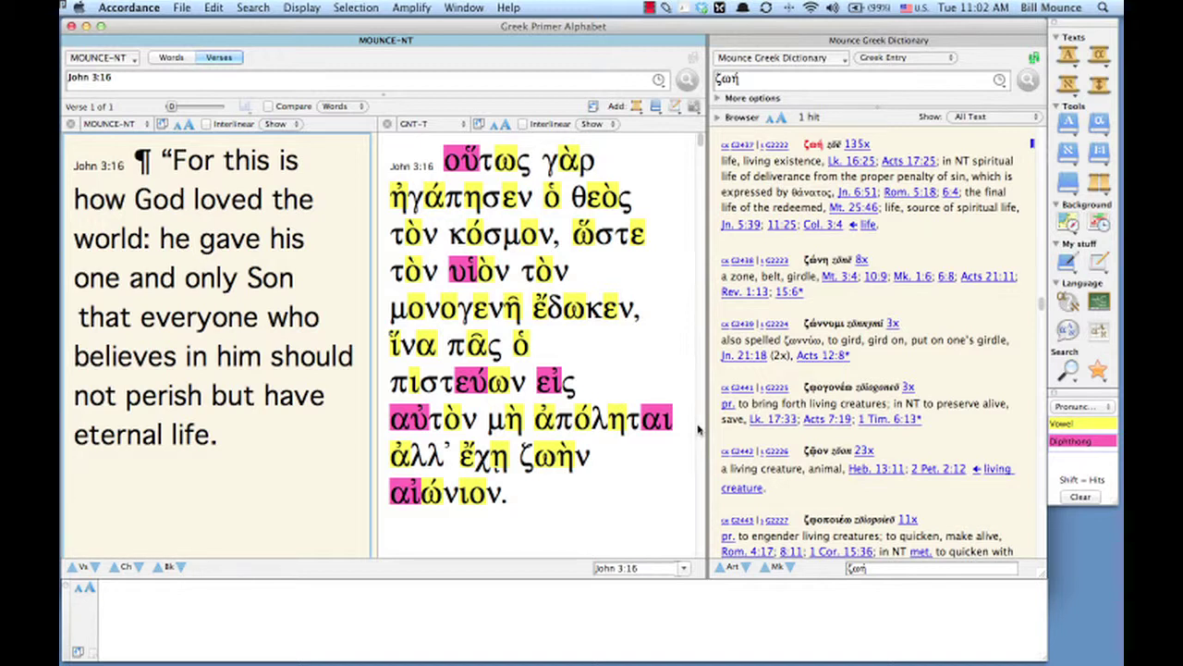
- Switch the active highlight file to My Highlights and enable instant Key Number highlighting in the Instant Details preferences
left_click(1082, 408)
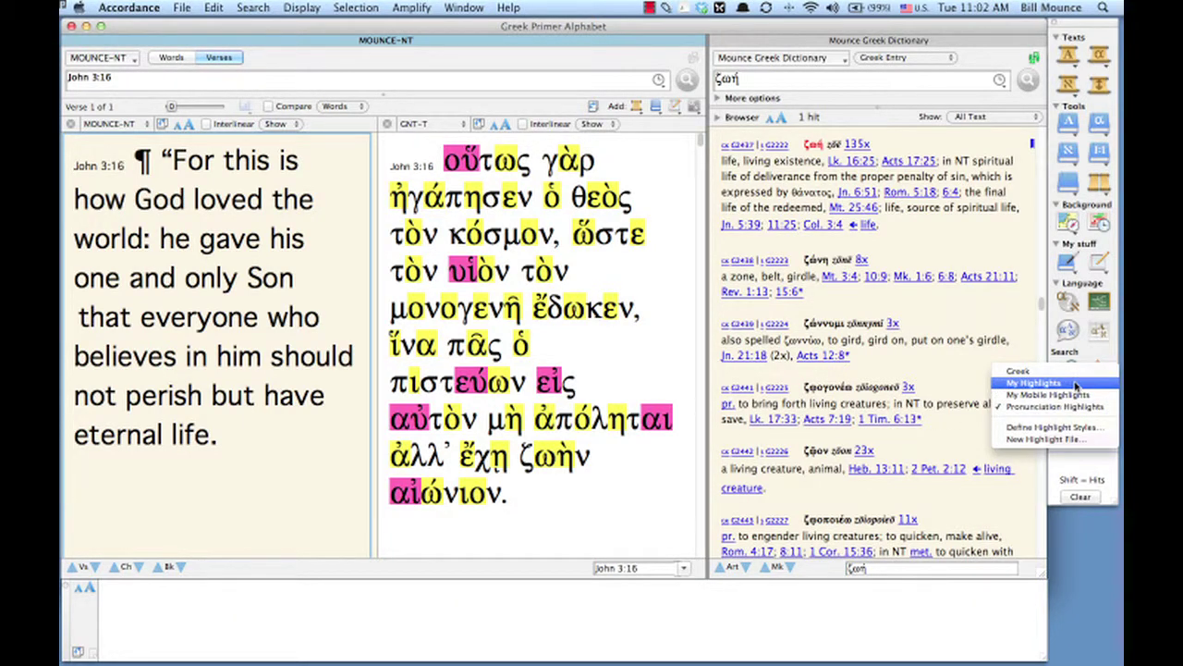
left_click(1075, 384)
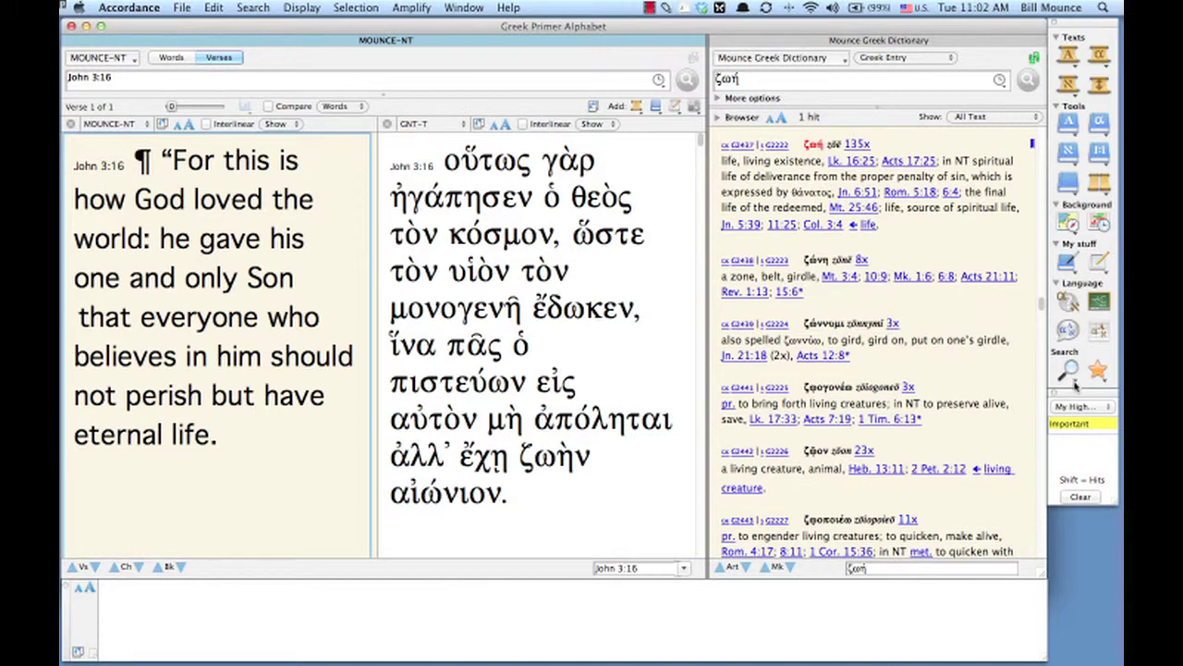
left_click(133, 8)
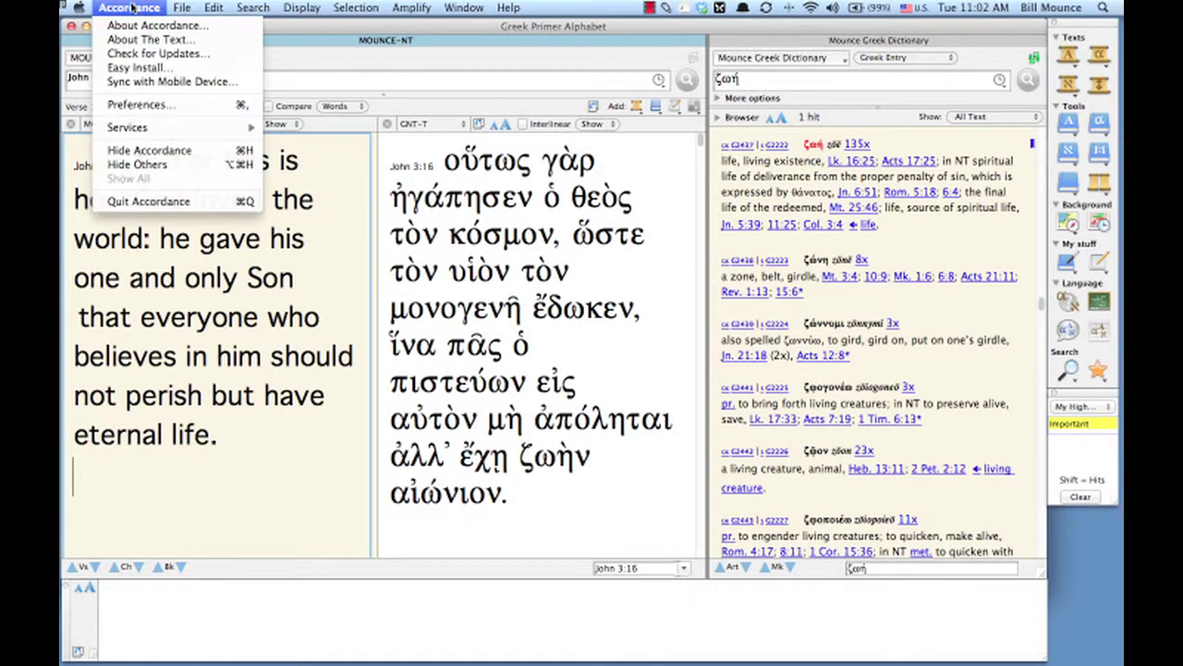
left_click(176, 106)
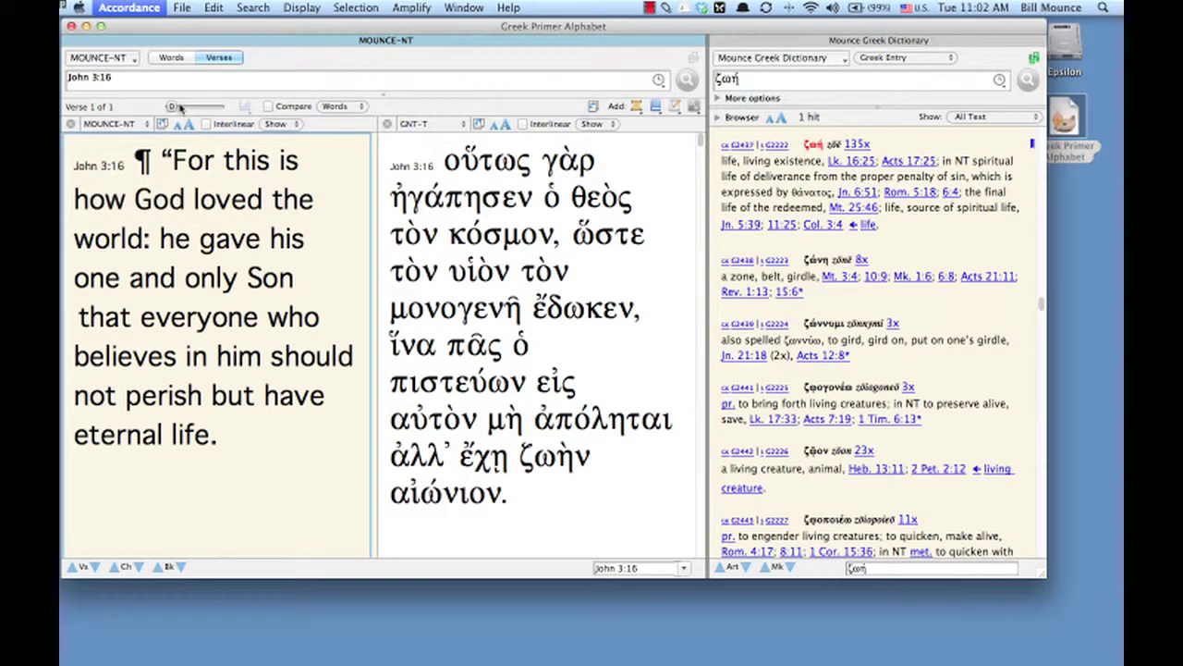
left_click(481, 198)
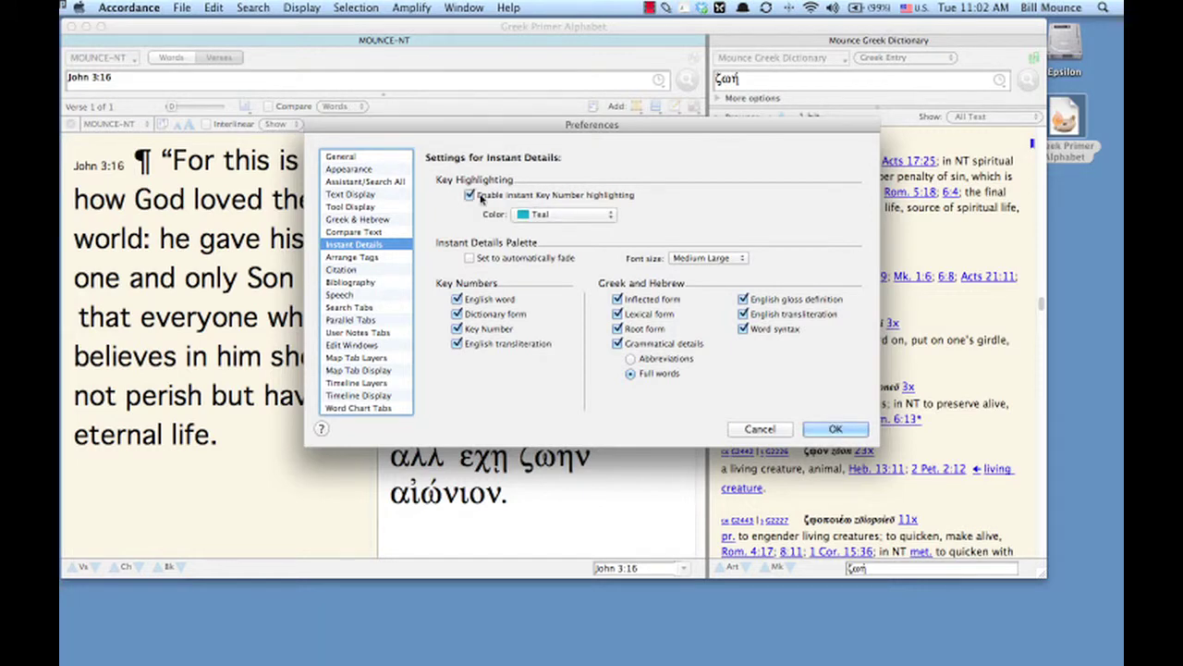
left_click(836, 429)
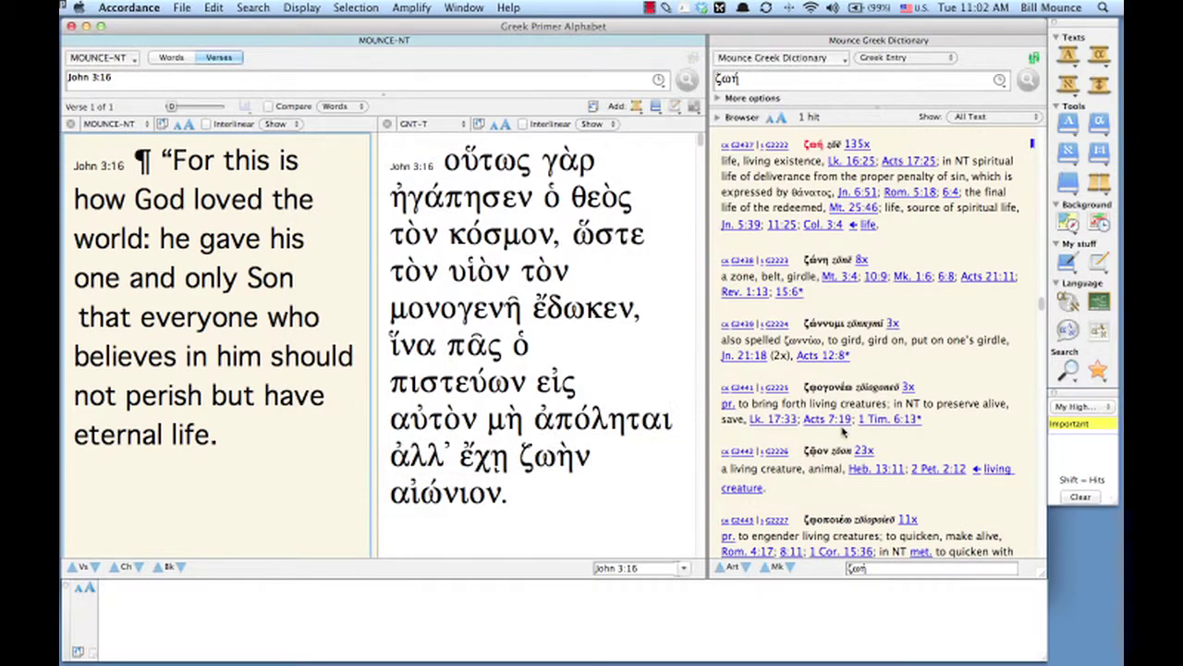
- Reduce the font size of both the GNT-T and MOUNCE-NT panes by three sizes
left_click(495, 126)
left_click(495, 126)
left_click(495, 125)
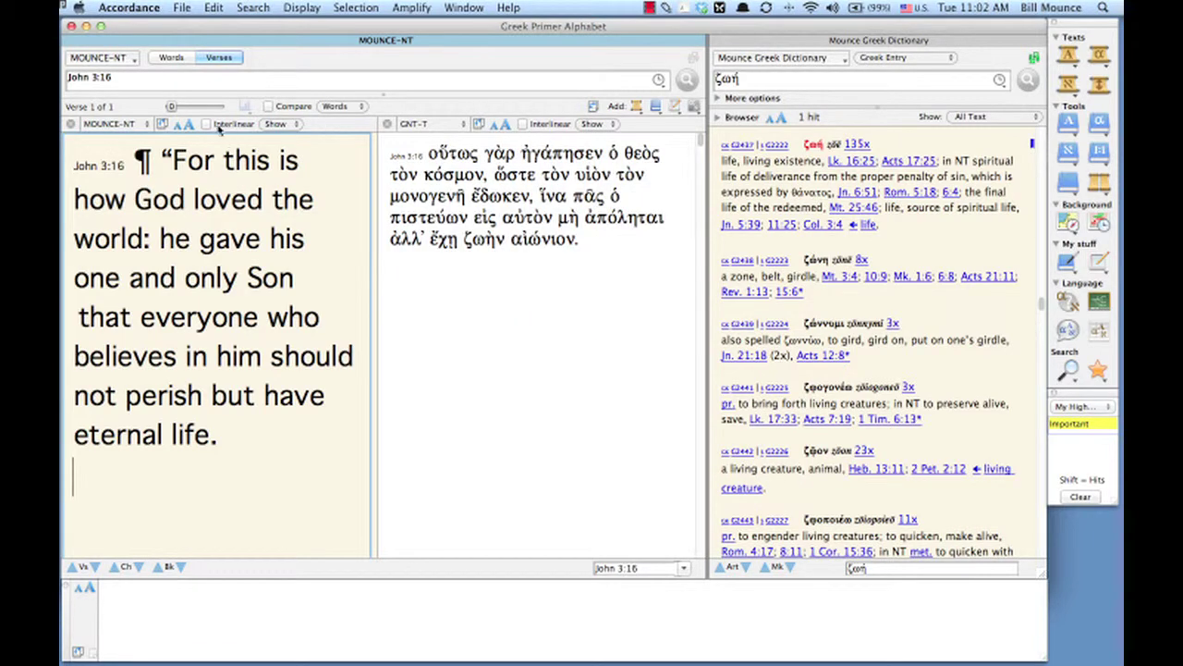
left_click(178, 125)
left_click(178, 125)
left_click(178, 125)
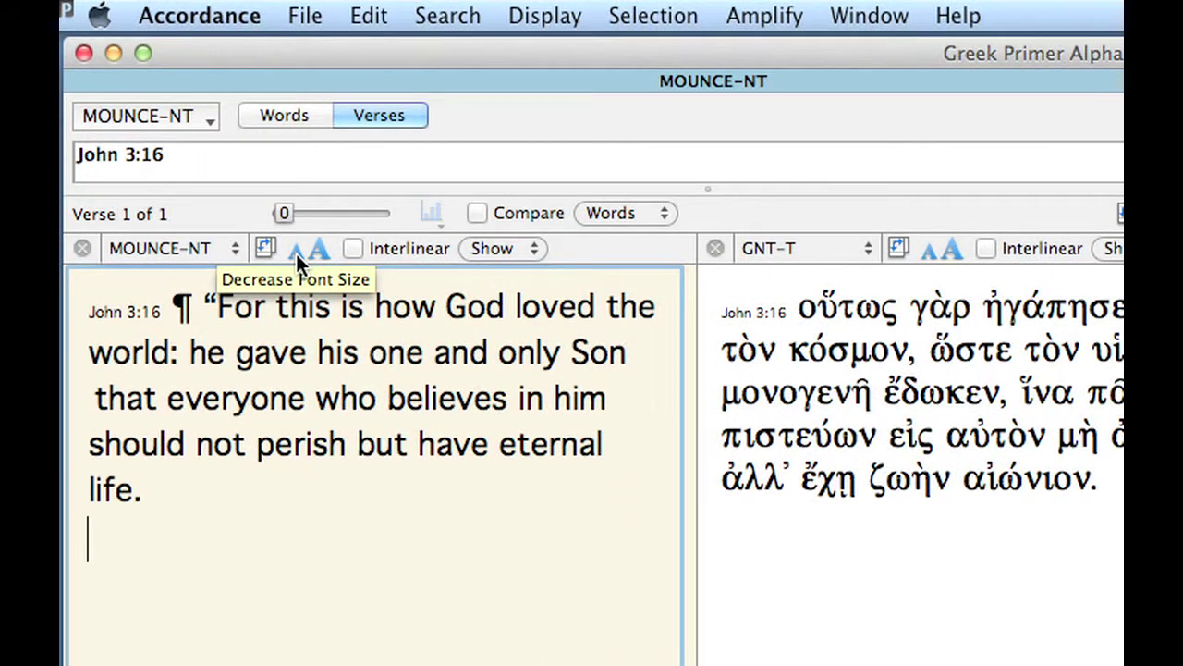
- Set the main search to look for words in the GNT-T text
left_click(192, 116)
left_click(178, 151)
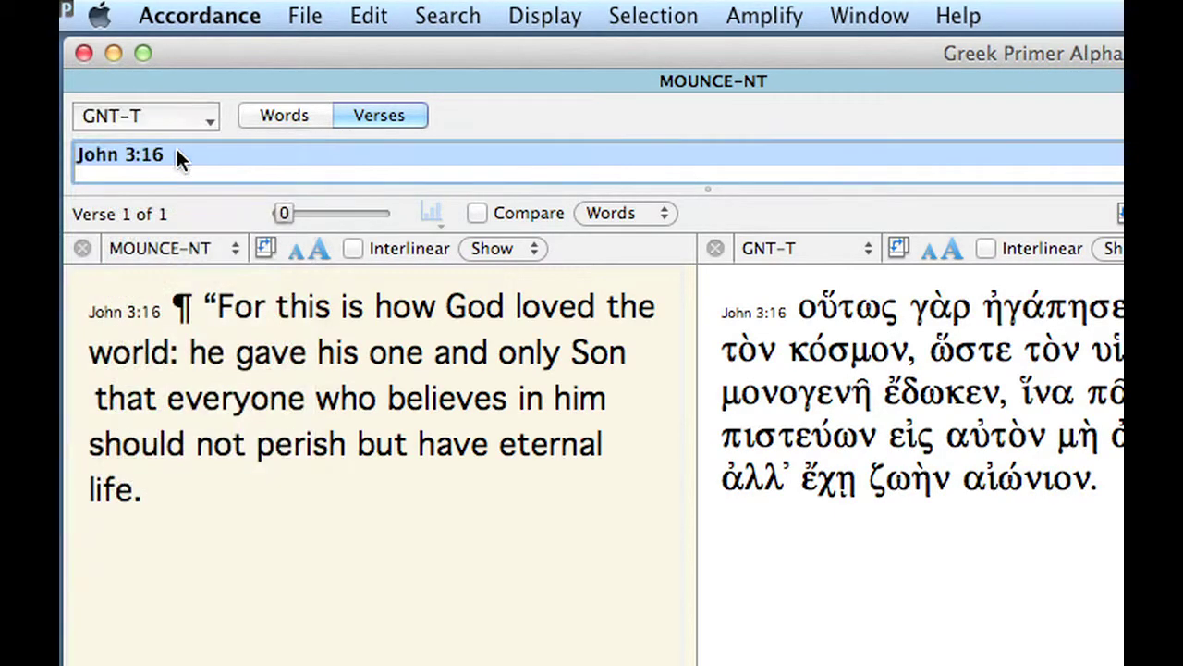
left_click(324, 111)
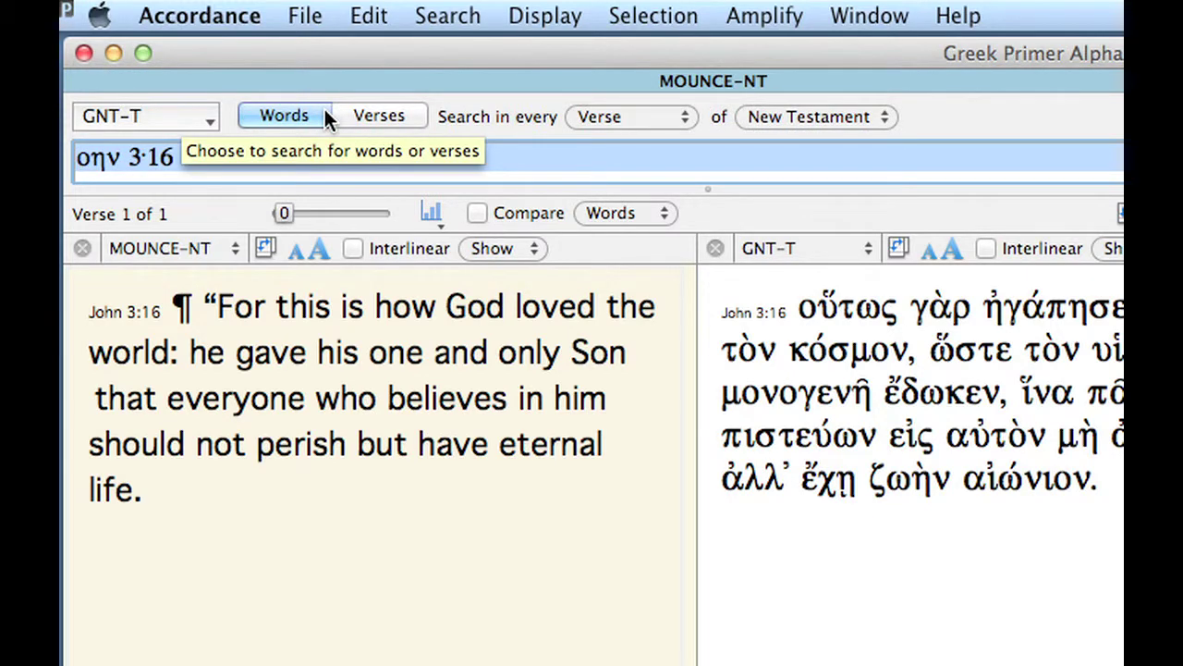
- Look up lexical forms beginning with β, choose Βάαλ and search the GNT-T New Testament for it
type("b")
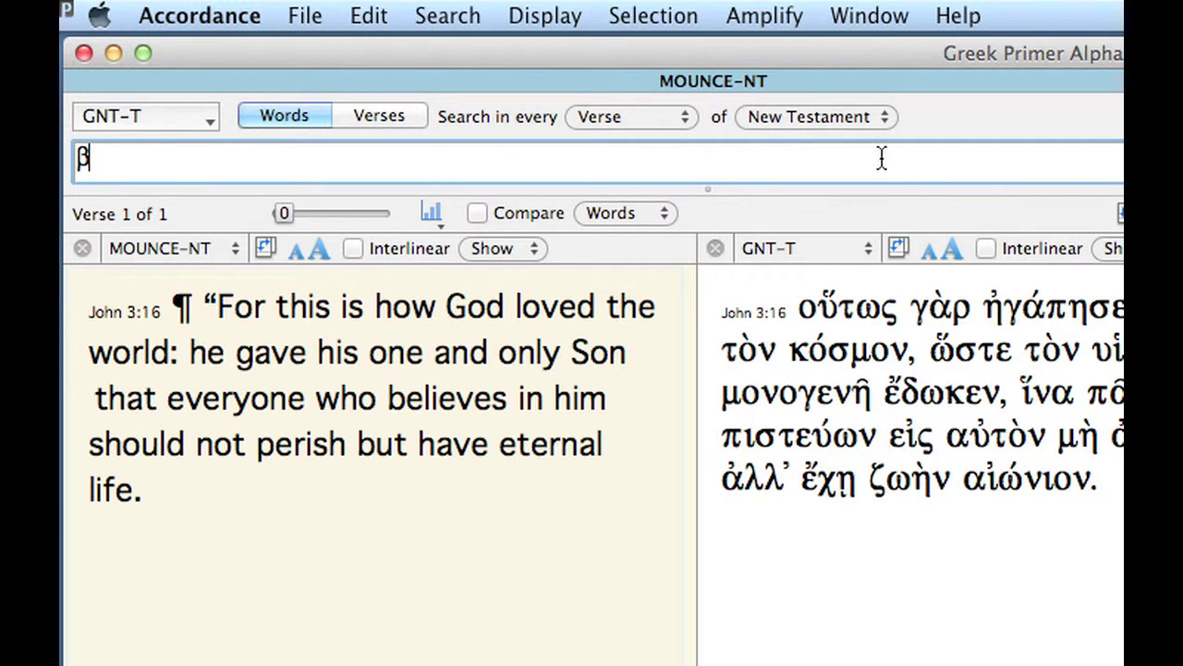
left_click(1028, 165)
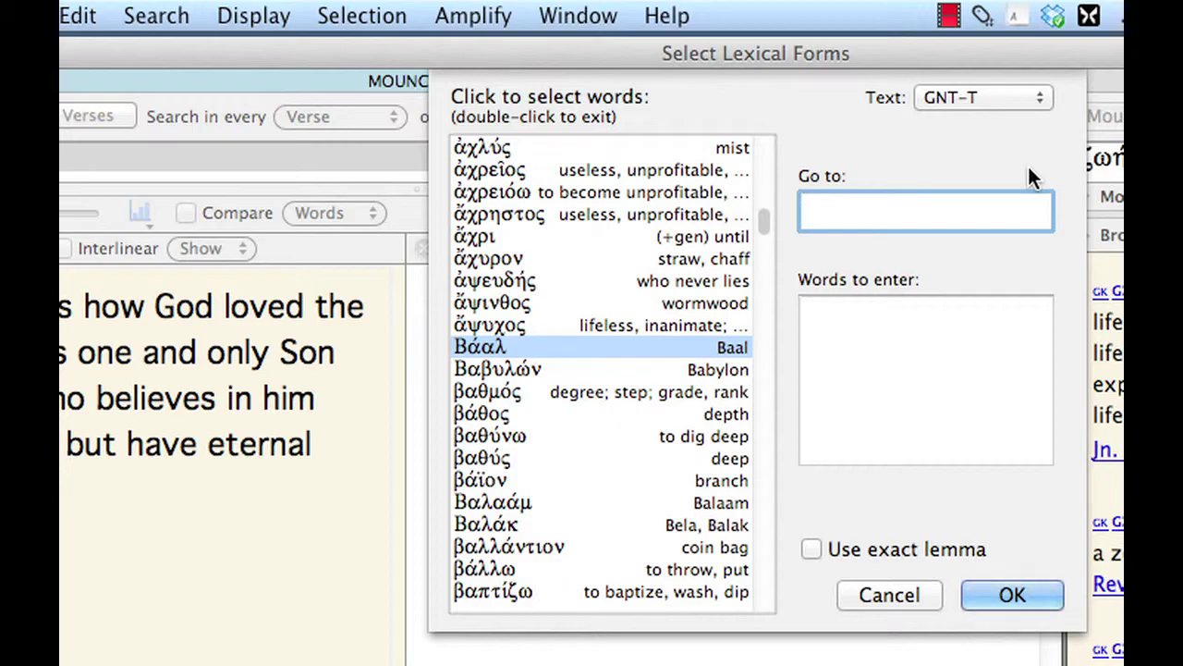
left_click(703, 347)
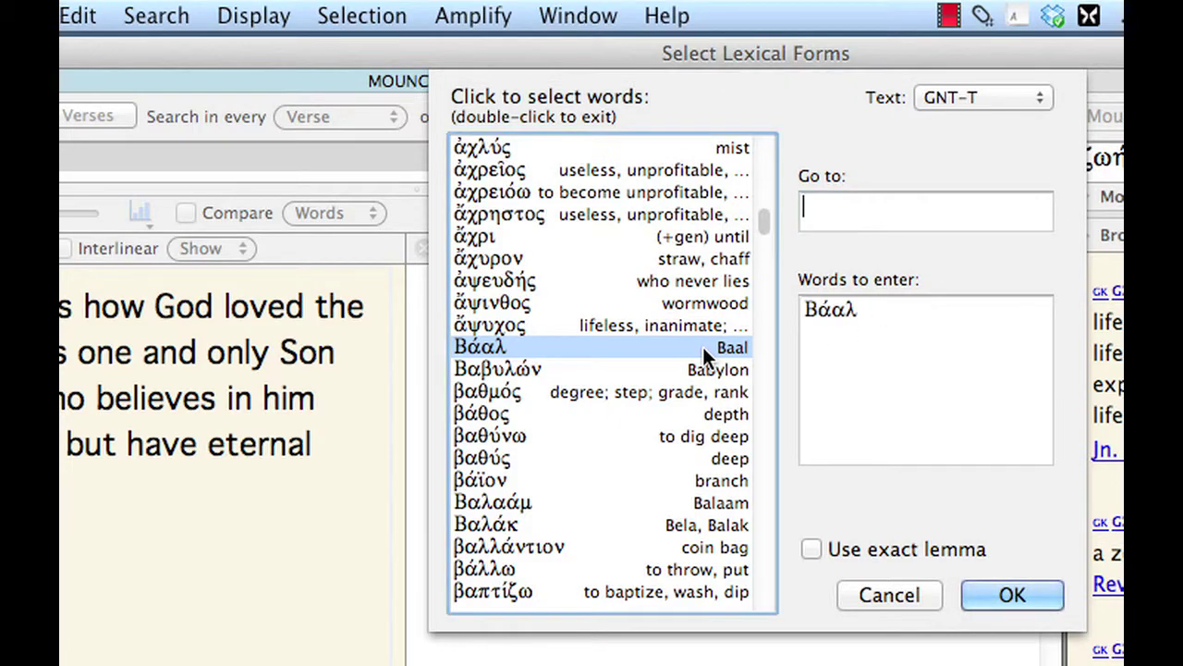
double_click(703, 347)
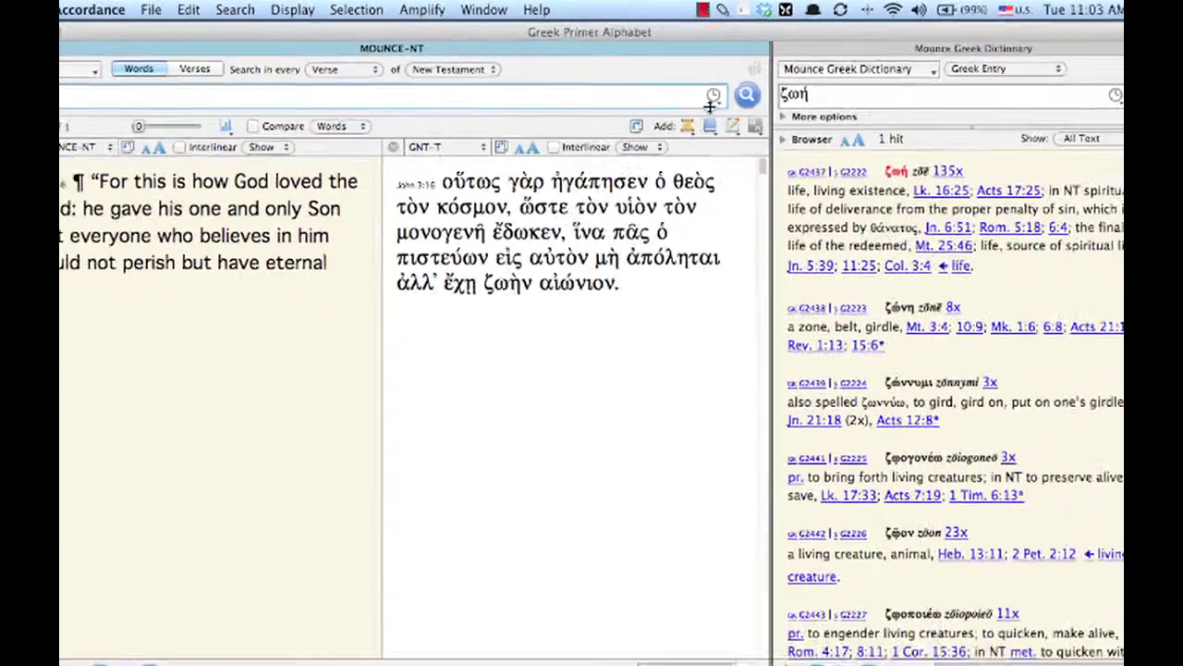
left_click(746, 94)
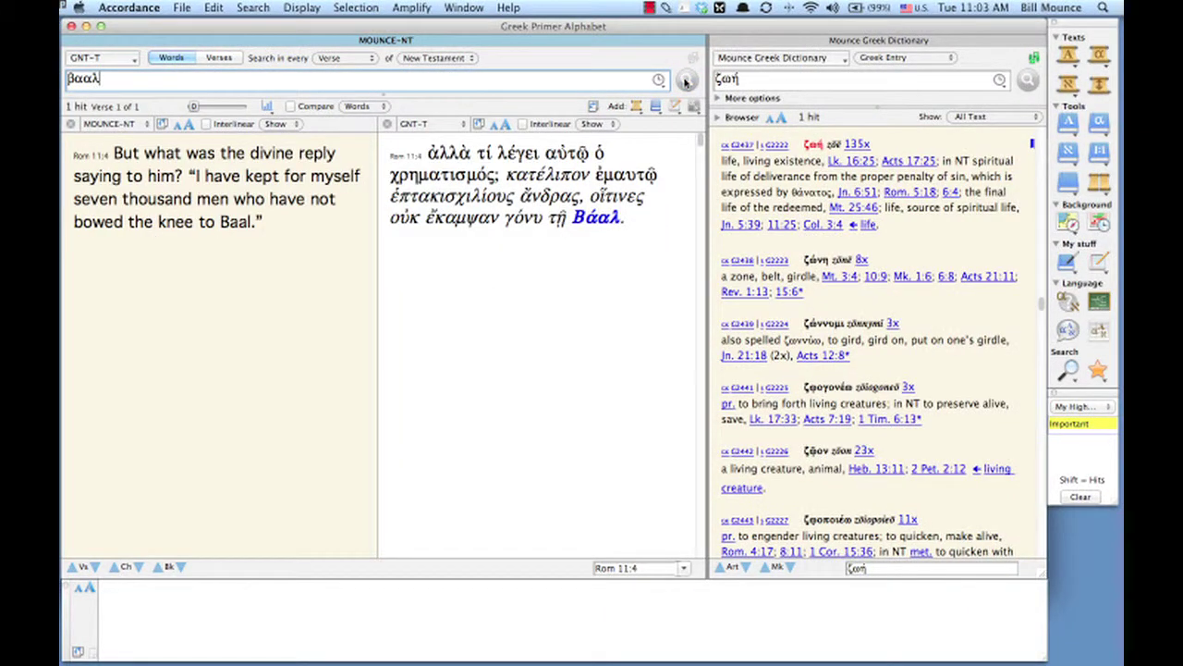
mouse_move(613, 219)
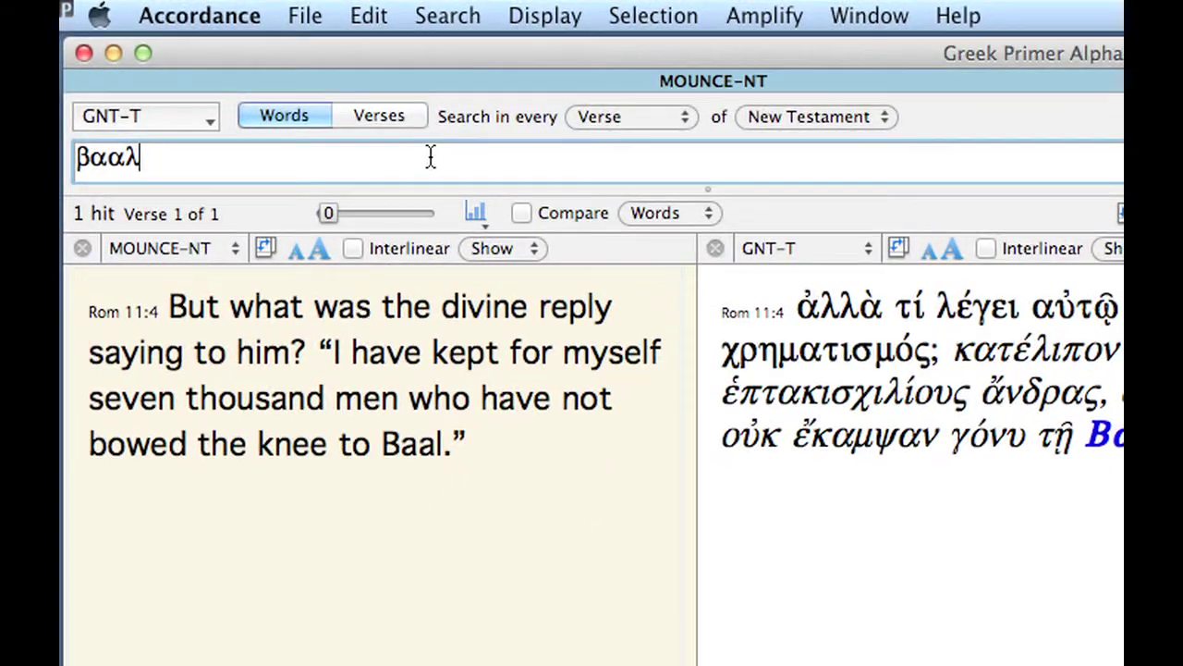
- Shorten the search term to β, add a wildcard to make β*, and run the word search
key("BackSpace")
key("BackSpace")
key("BackSpace")
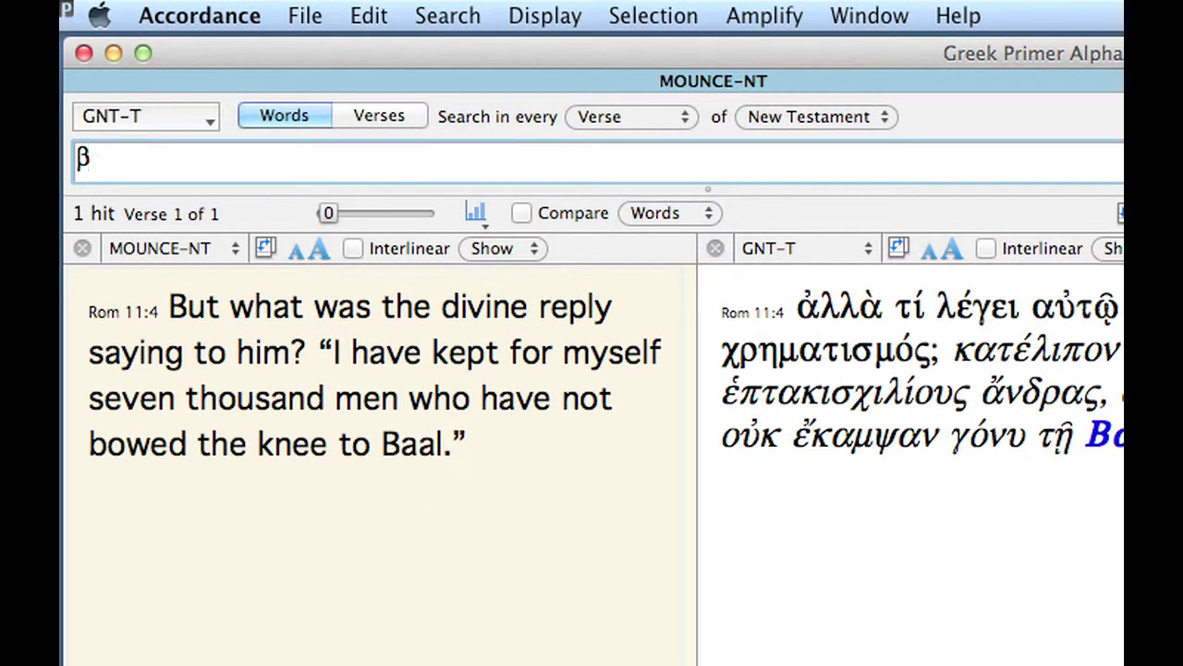
type("*")
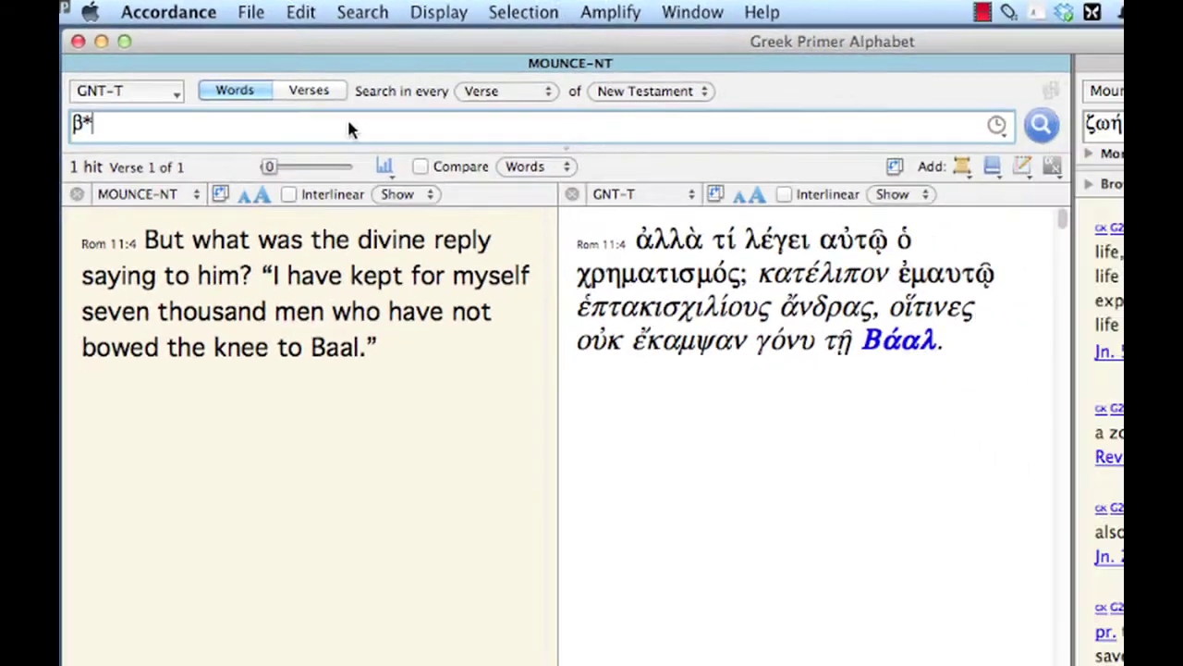
key("Return")
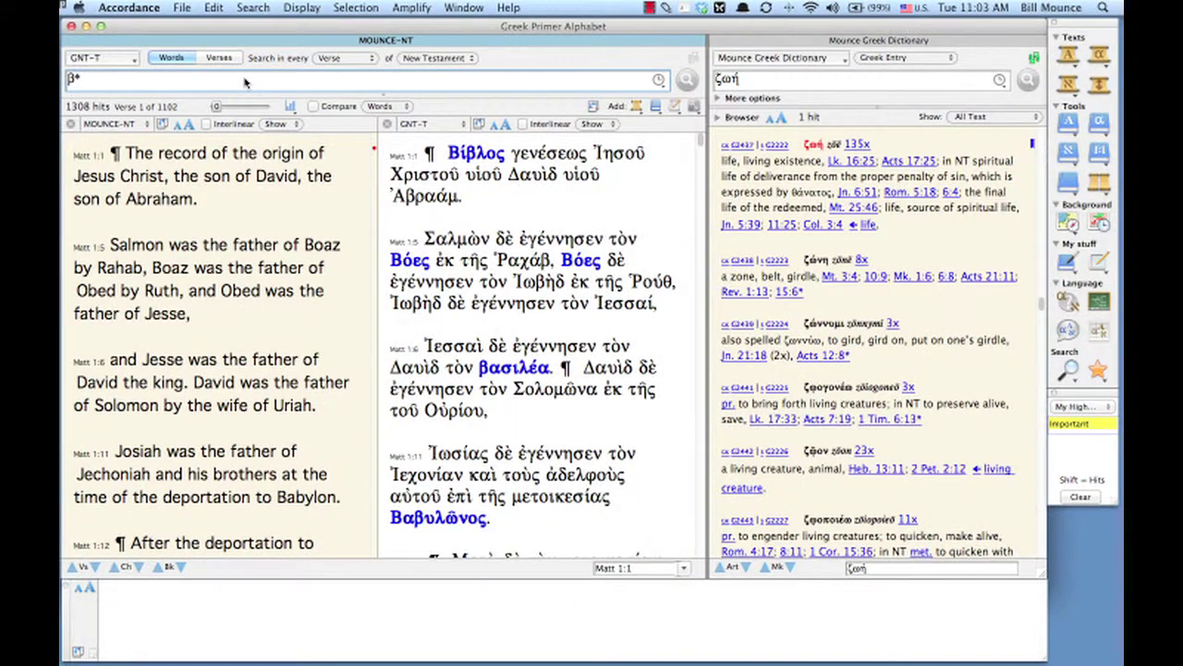
- Change the GNT-T search term to ψ* and run the word search in the New Testament
mouse_move(475, 151)
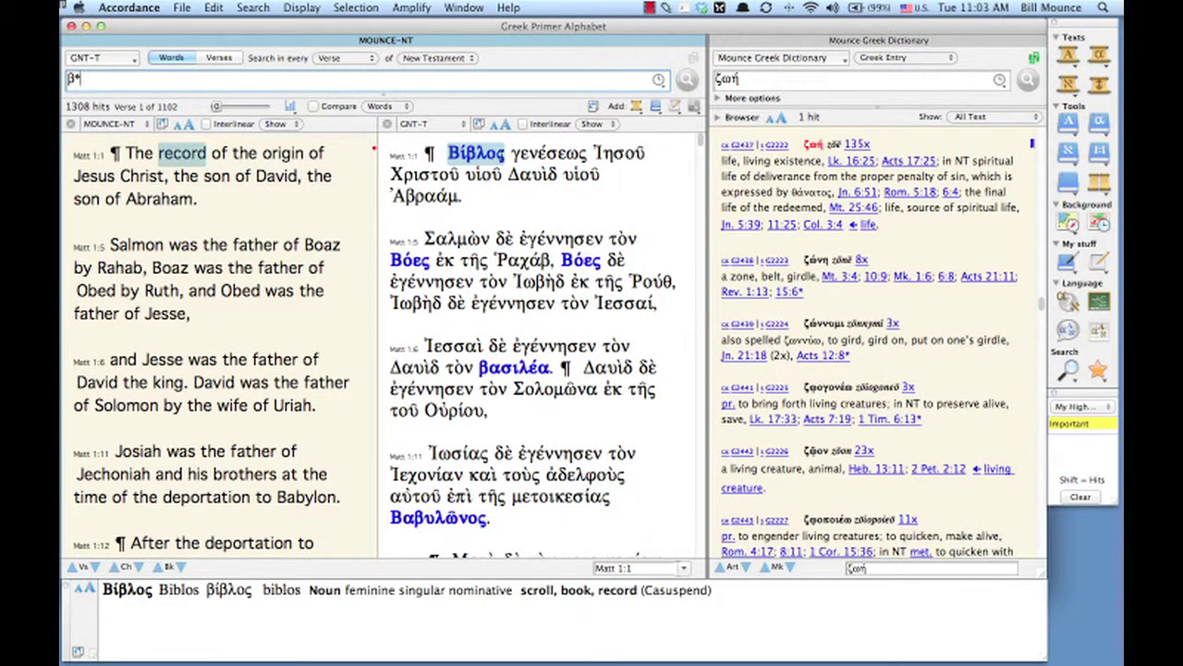
mouse_move(408, 260)
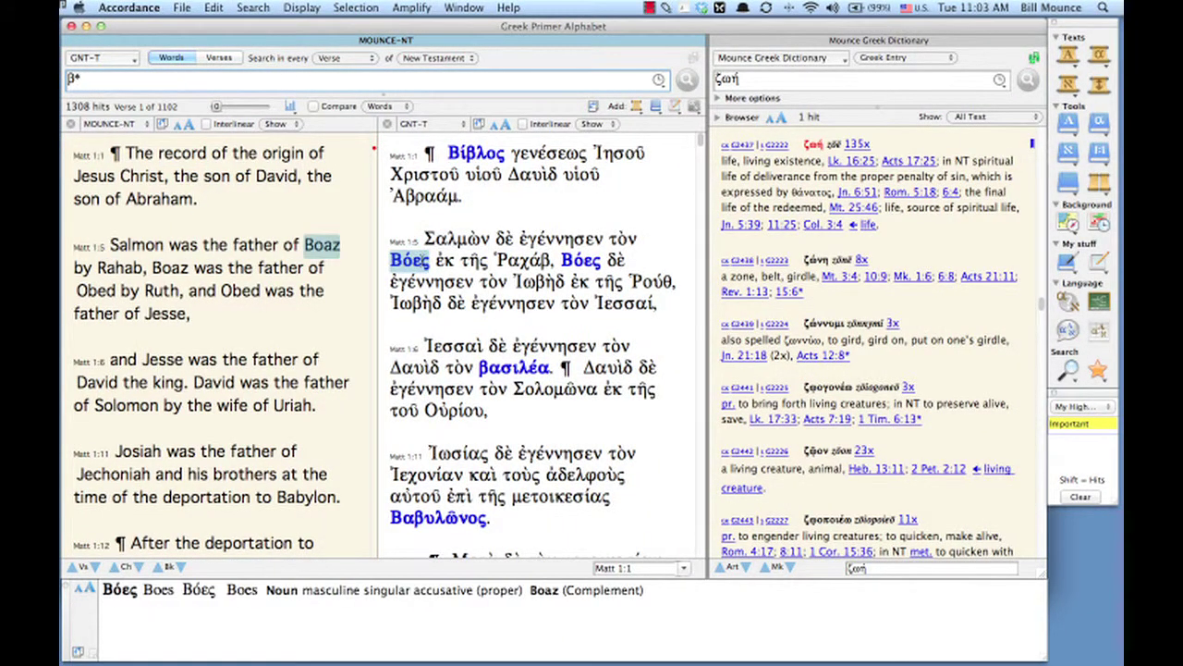
mouse_move(513, 368)
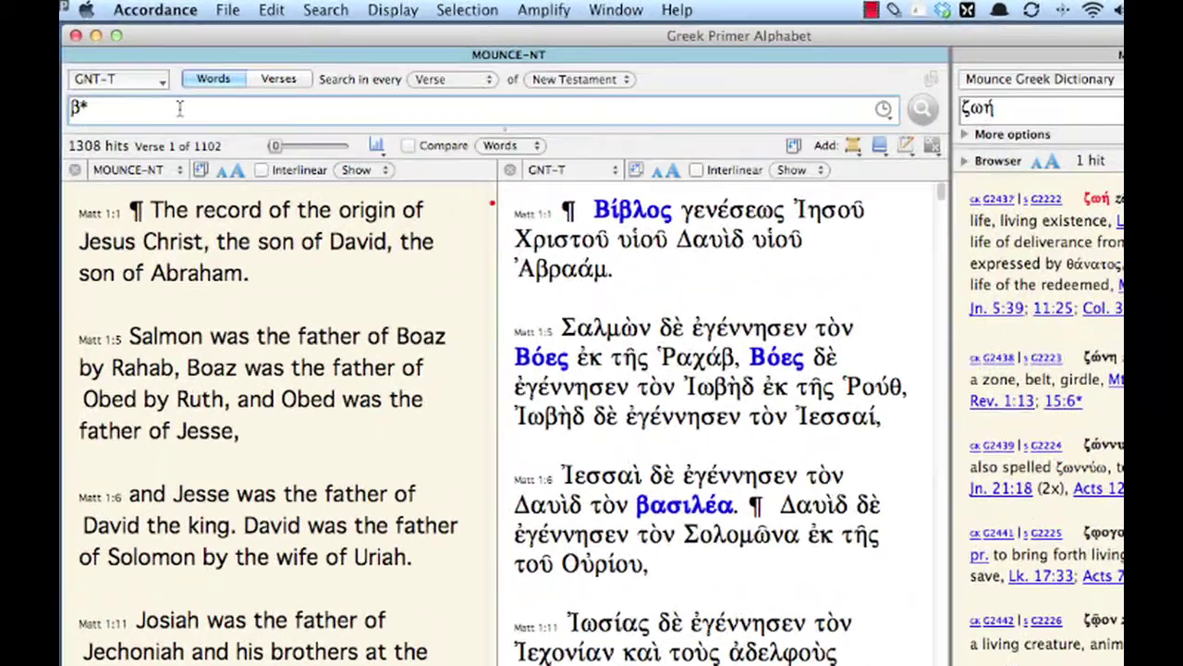
key("BackSpace")
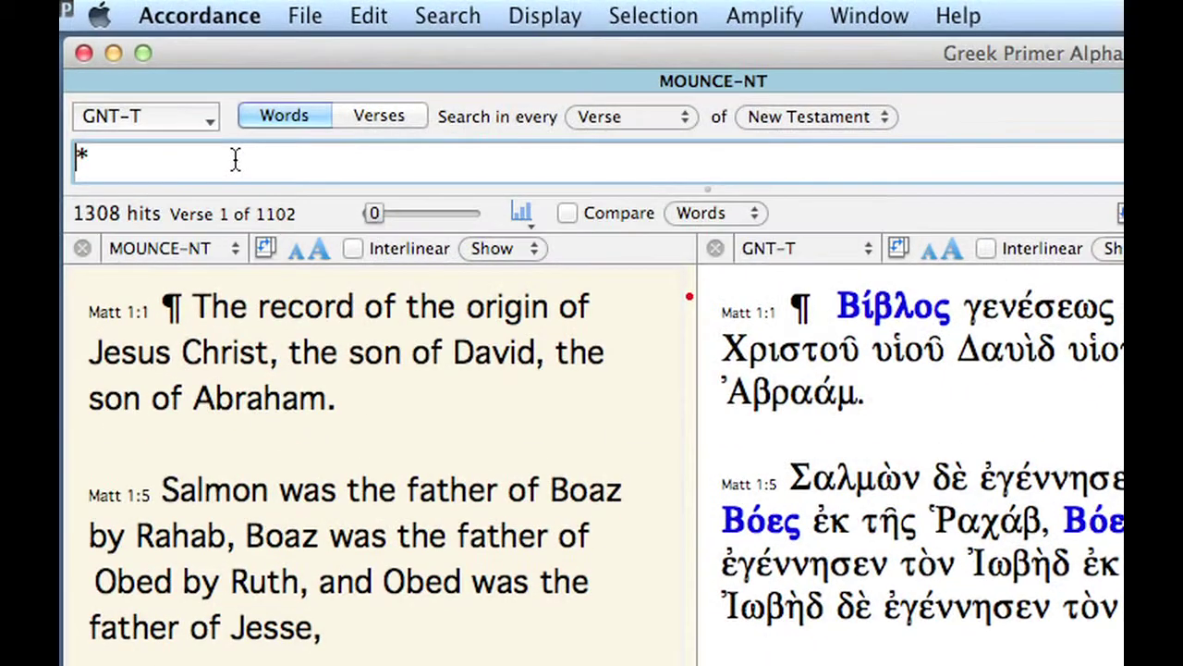
type("ψ")
key("Return")
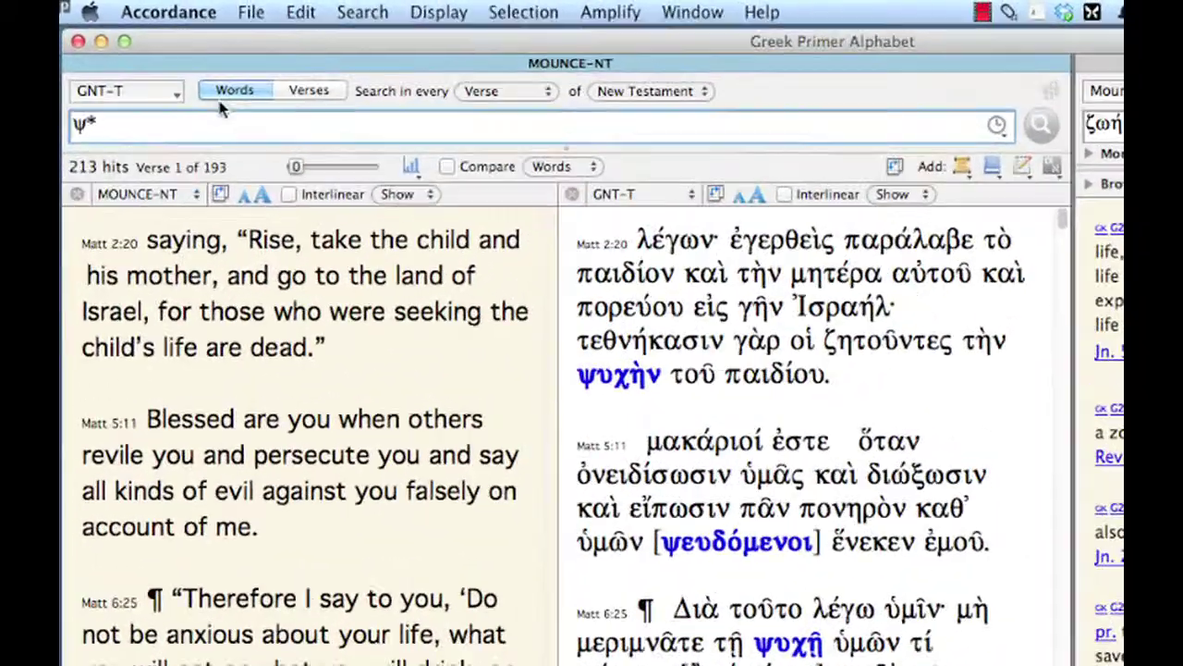
- Switch the search text to MOUNCE-NT and search the New Testament for the word love
left_click(125, 56)
left_click(191, 178)
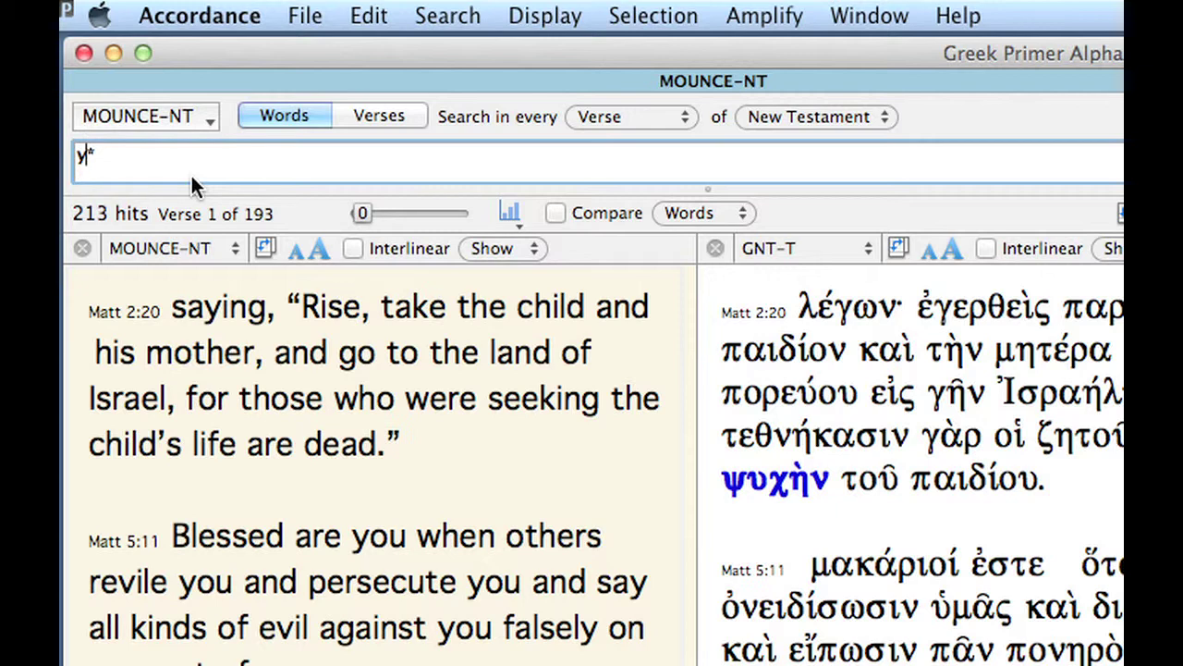
triple_click(193, 176)
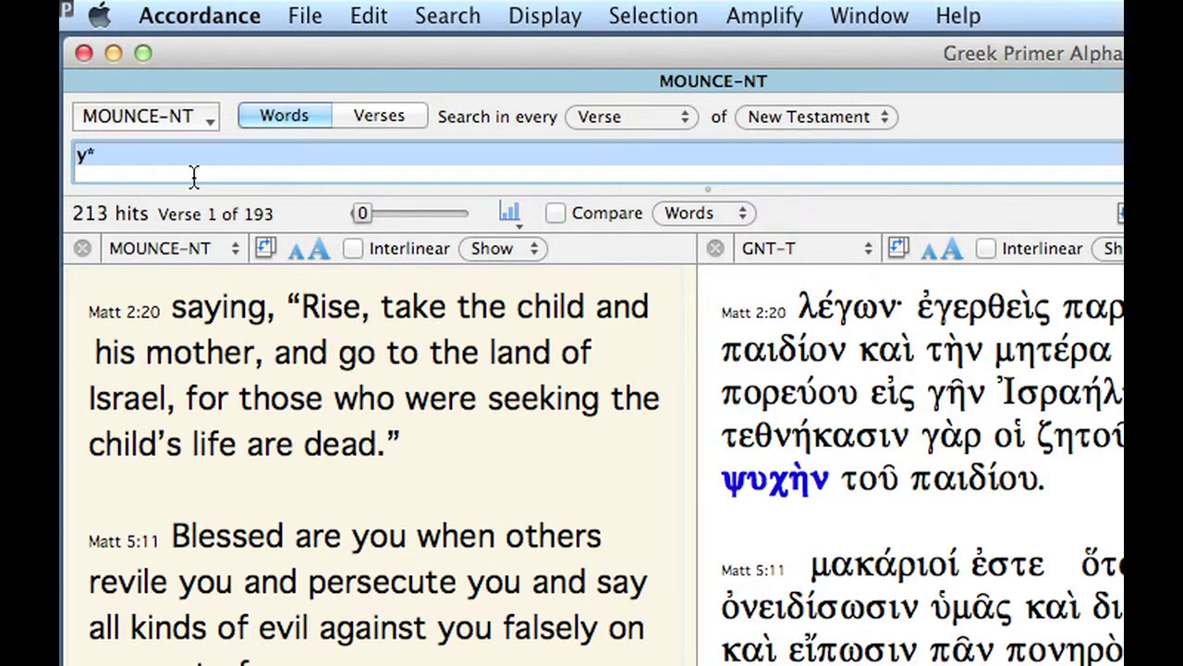
type("love")
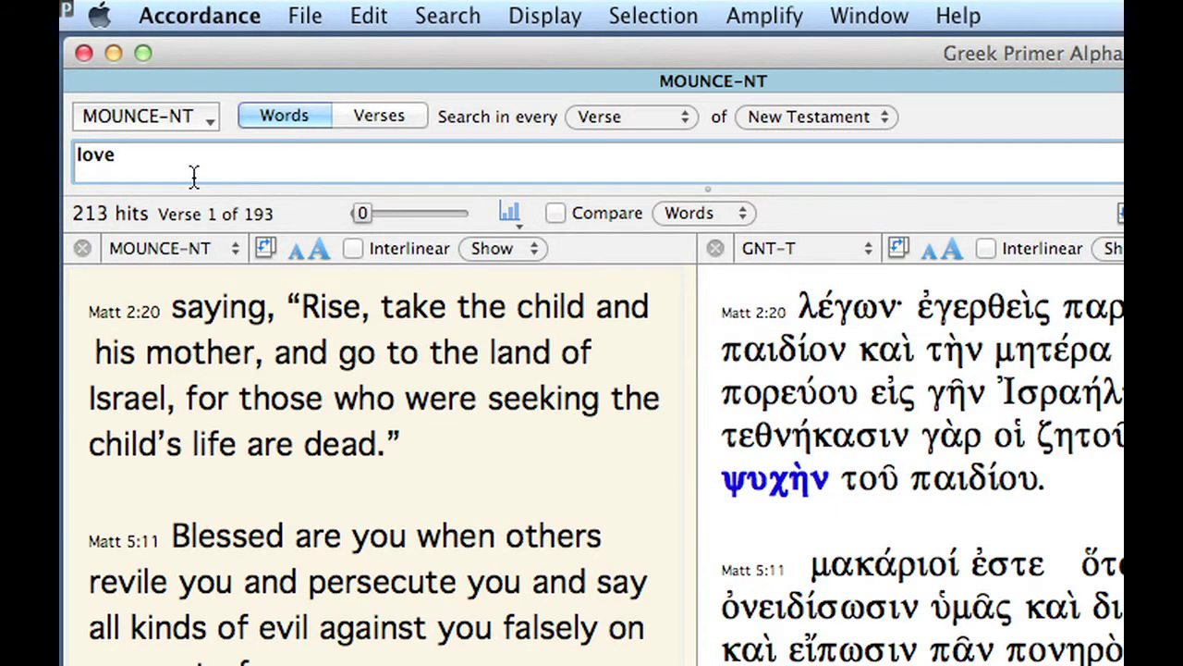
key("Return")
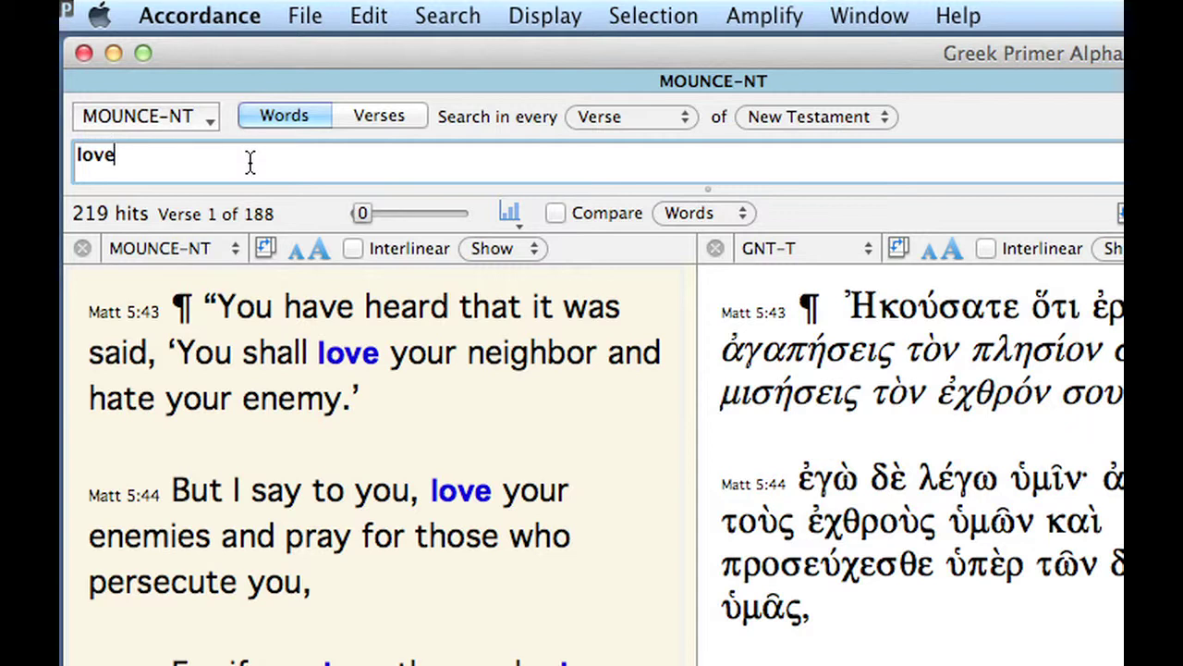
- Extend the MOUNCE-NT search term with a wildcard to love*, run it and look through the matching verses
type("*")
key("Return")
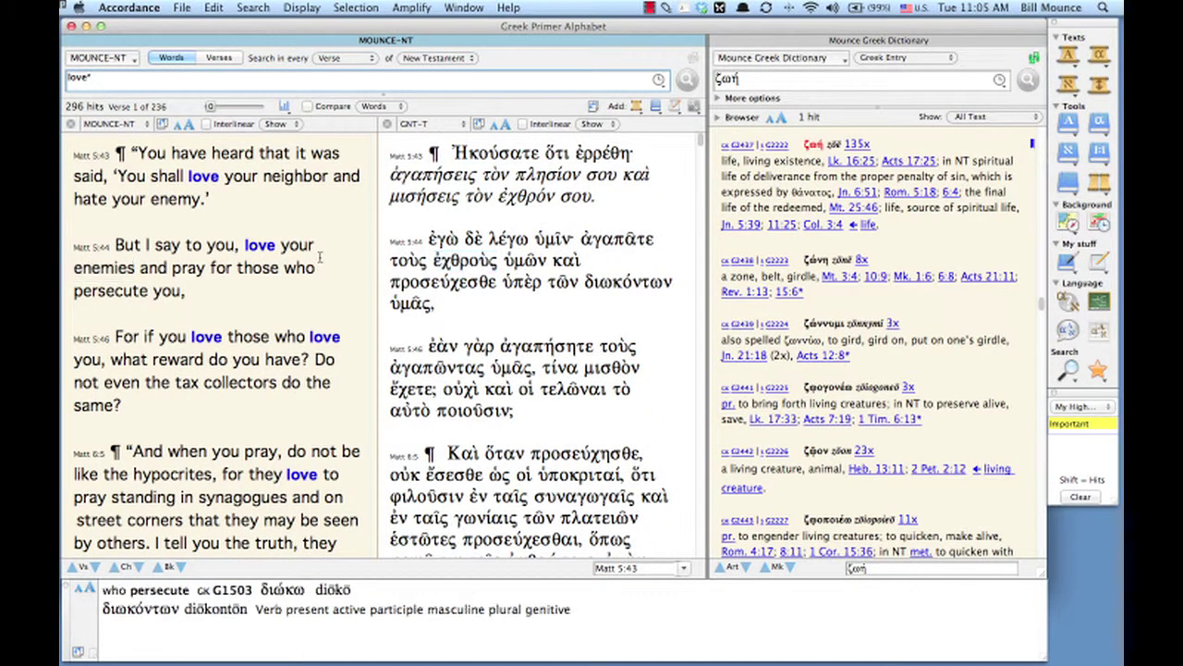
scroll(320, 260, "down", 5)
scroll(320, 260, "down", 6)
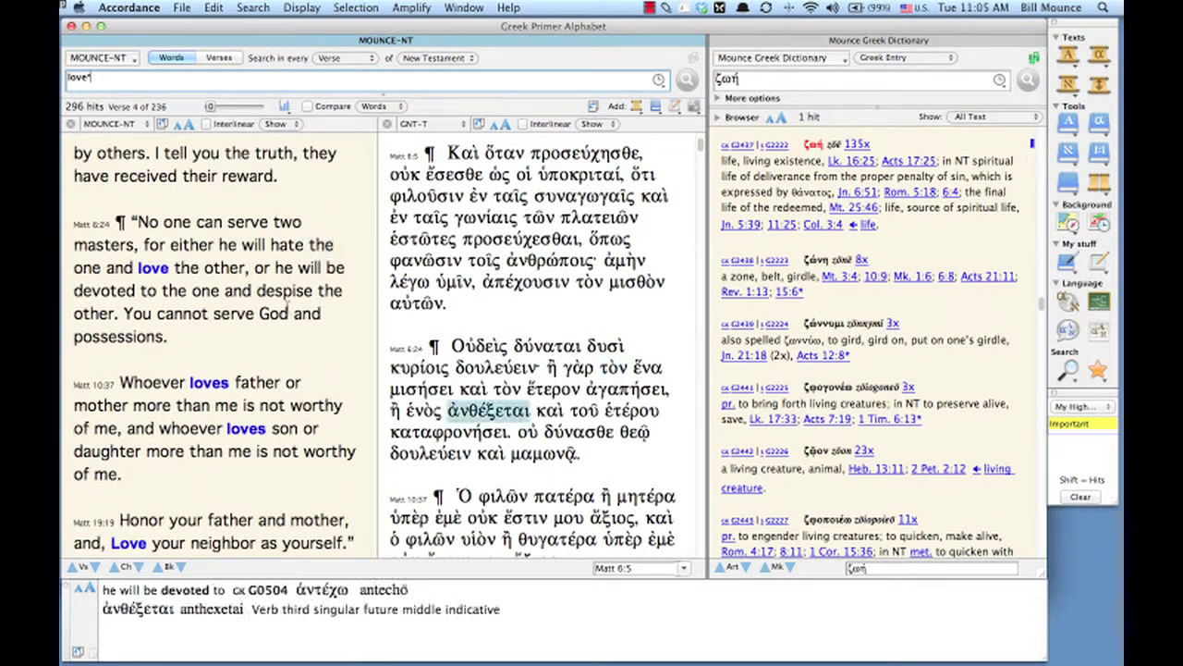
scroll(209, 382, "down", 5)
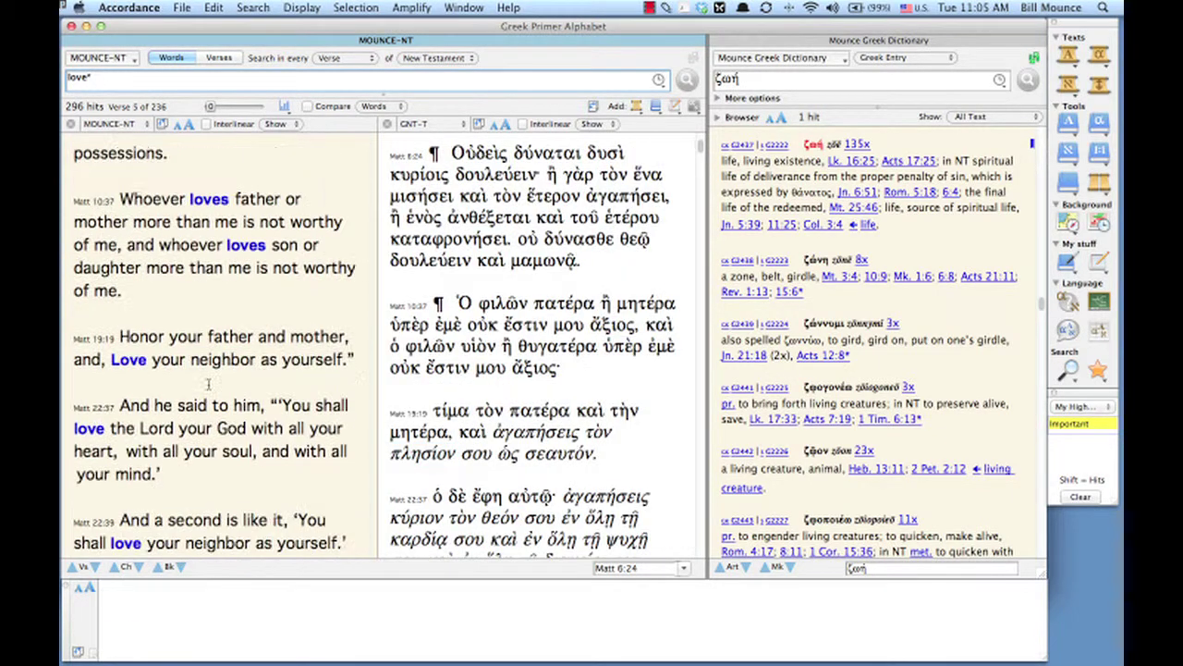
scroll(208, 381, "down", 4)
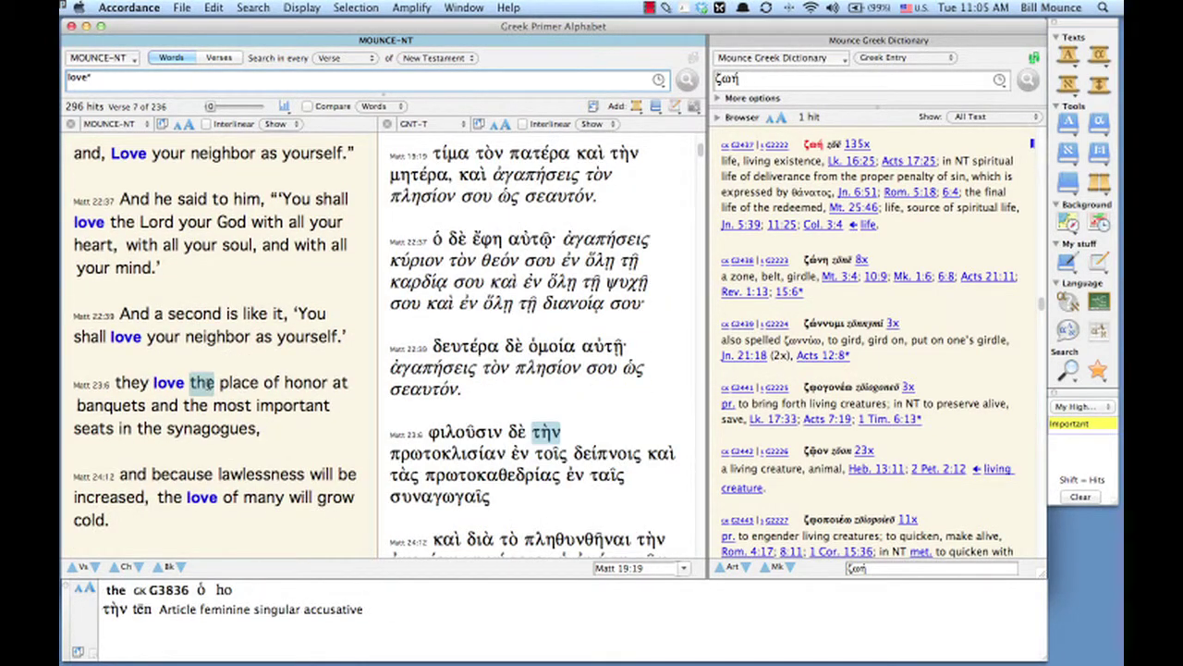
scroll(202, 382, "down", 2)
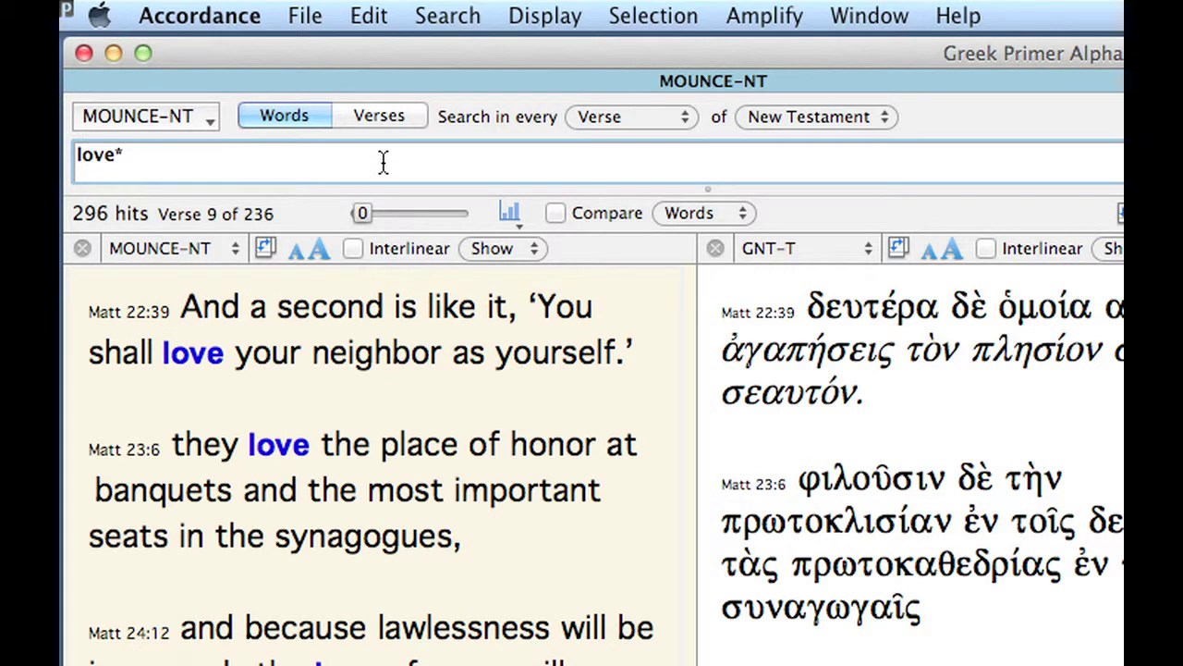
- Replace the multi-character wildcard with a single-character one and search MOUNCE-NT for love?
key("BackSpace")
type("?")
key("Return")
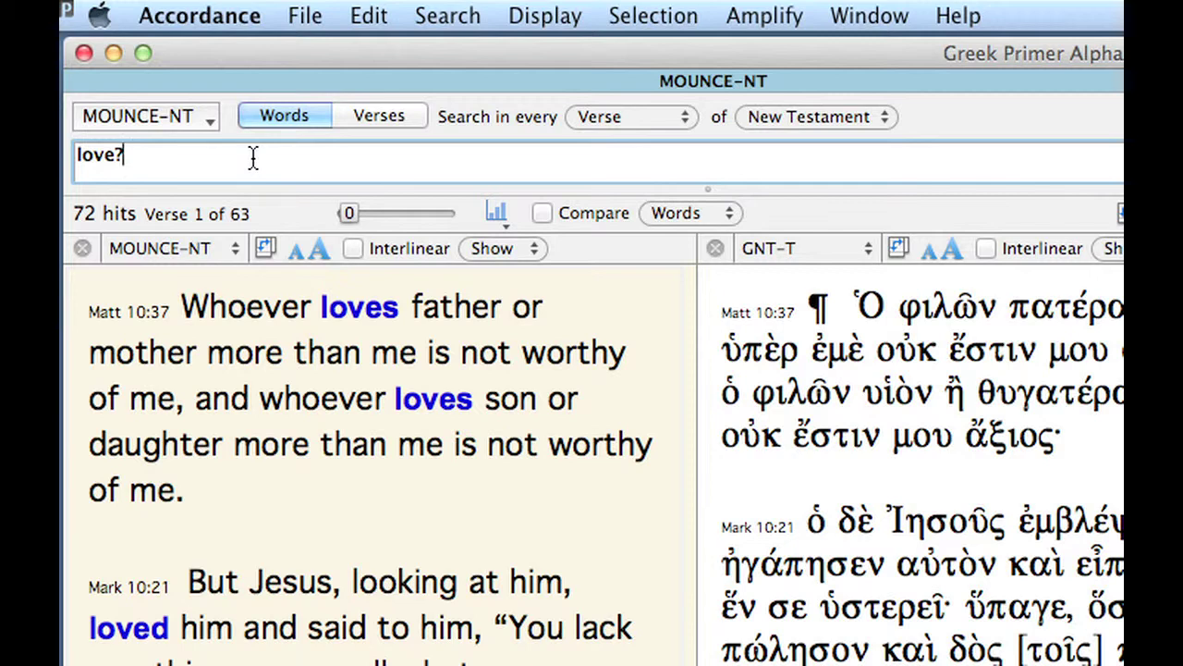
- Add love with an OR operator before the existing term and search MOUNCE-NT for love <OR> love?
key("Left")
key("Left")
key("Left")
key("Left")
key("Left")
type("love")
key("super+shift+o")
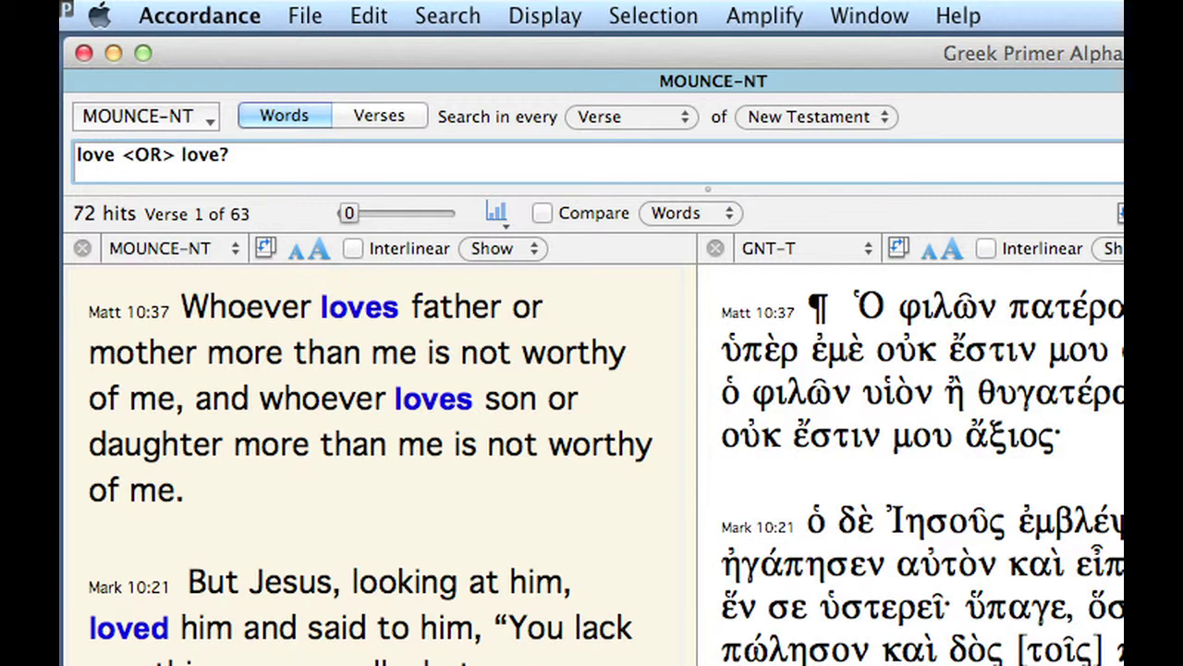
key("Return")
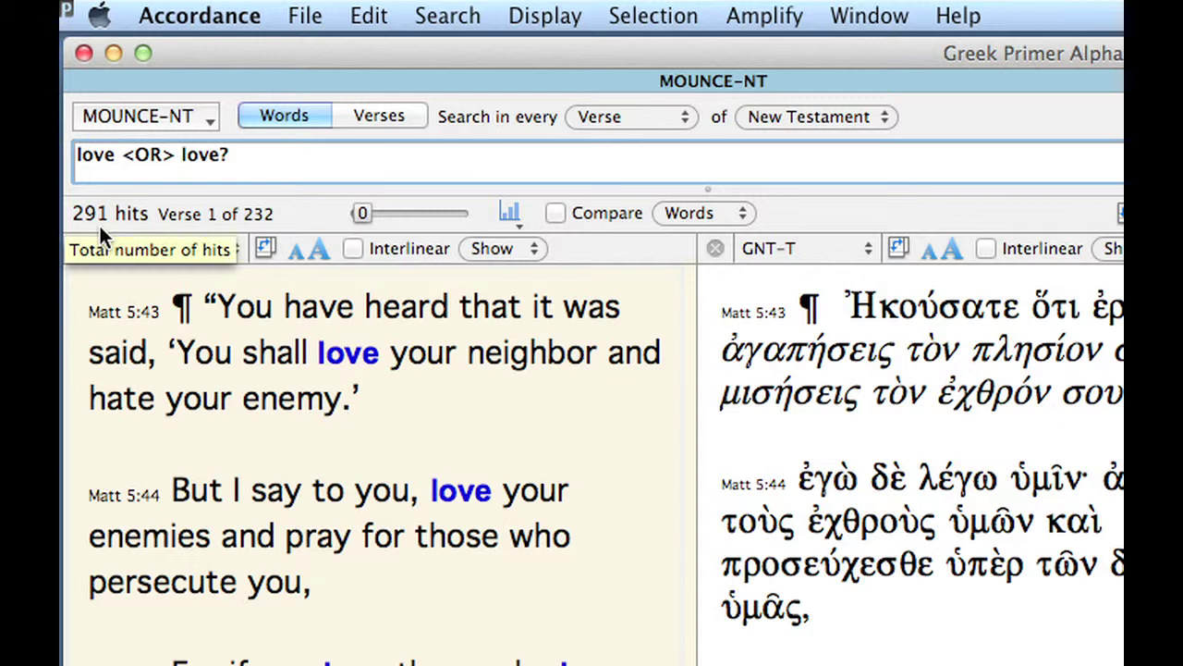
- Switch the search text to GNT-T and replace the whole search term with γγ
triple_click(256, 164)
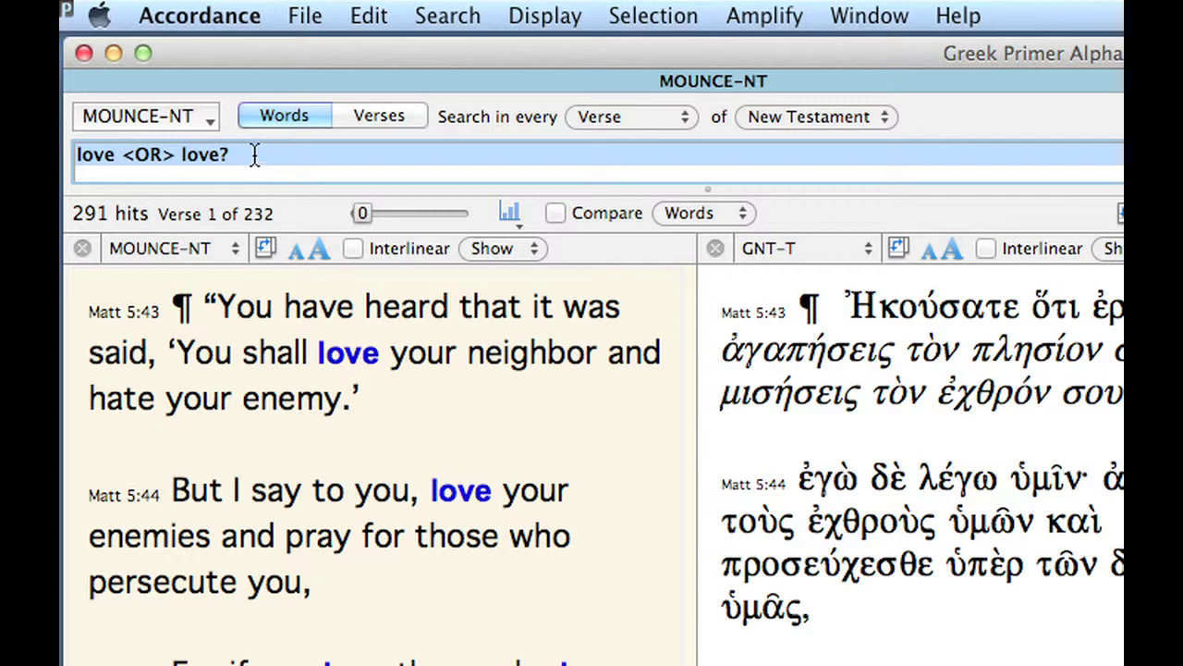
left_click(196, 111)
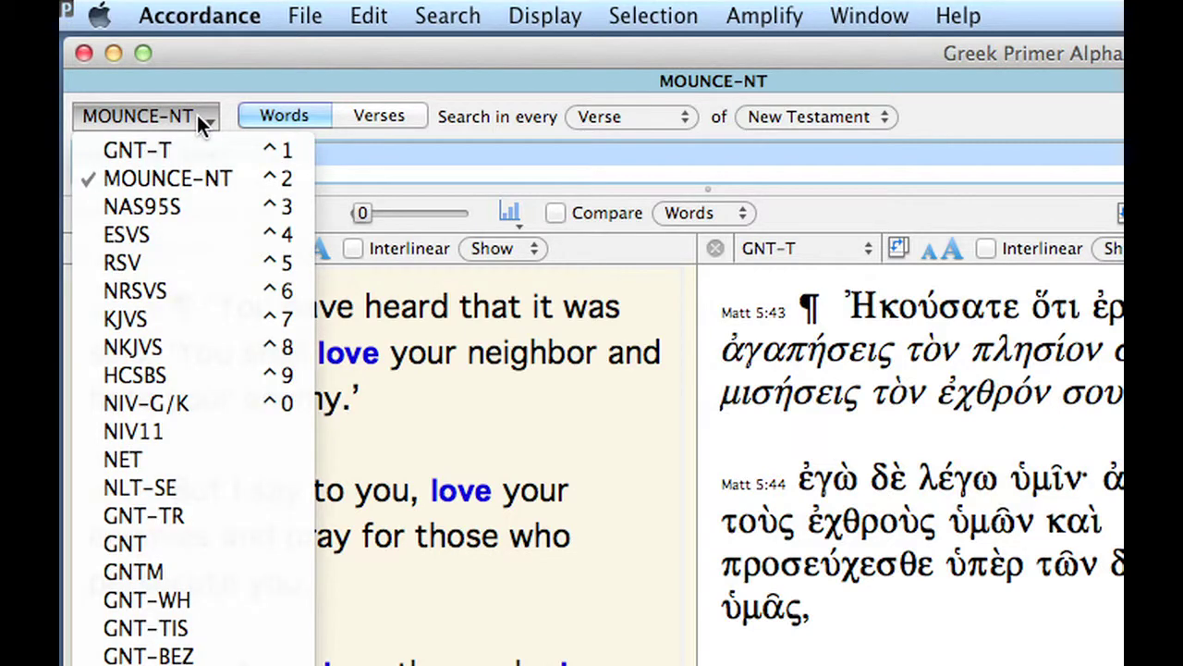
left_click(187, 148)
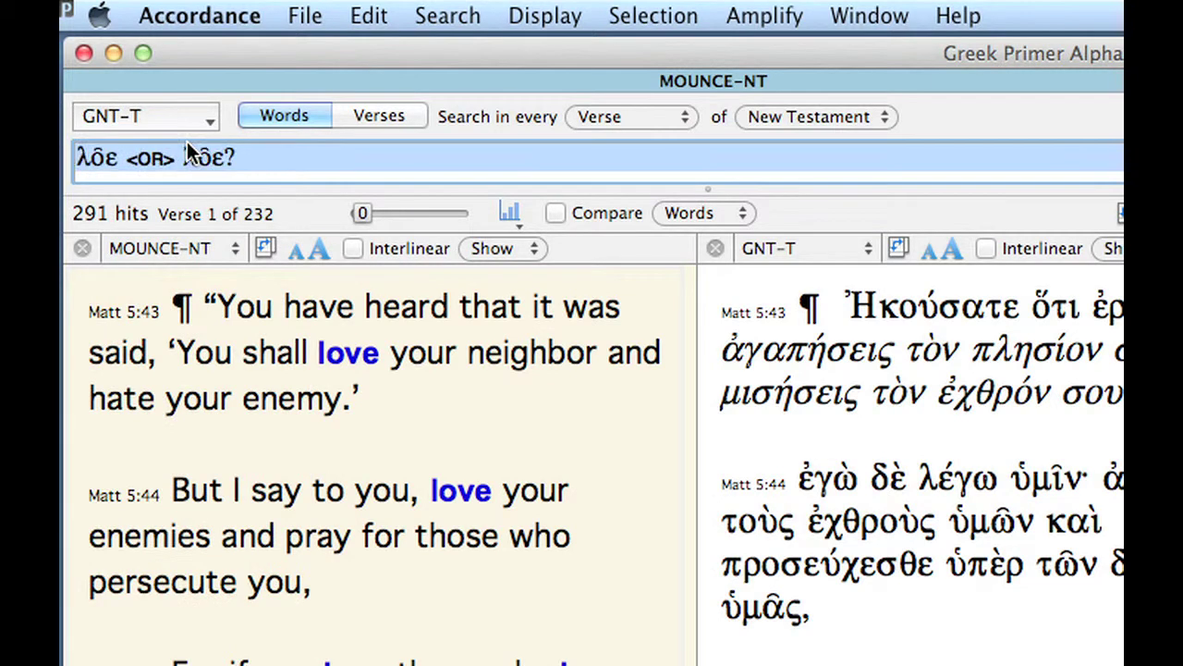
type("γγ")
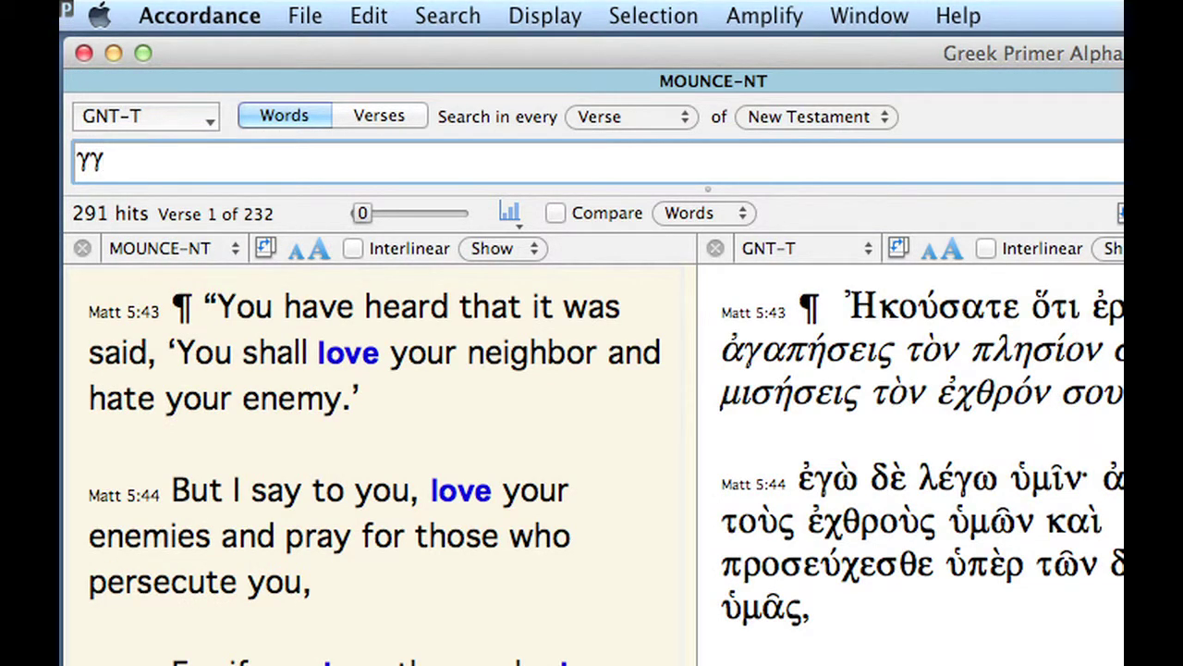
- Switch the search text to ESVS and return it to GNT-T
left_click(175, 115)
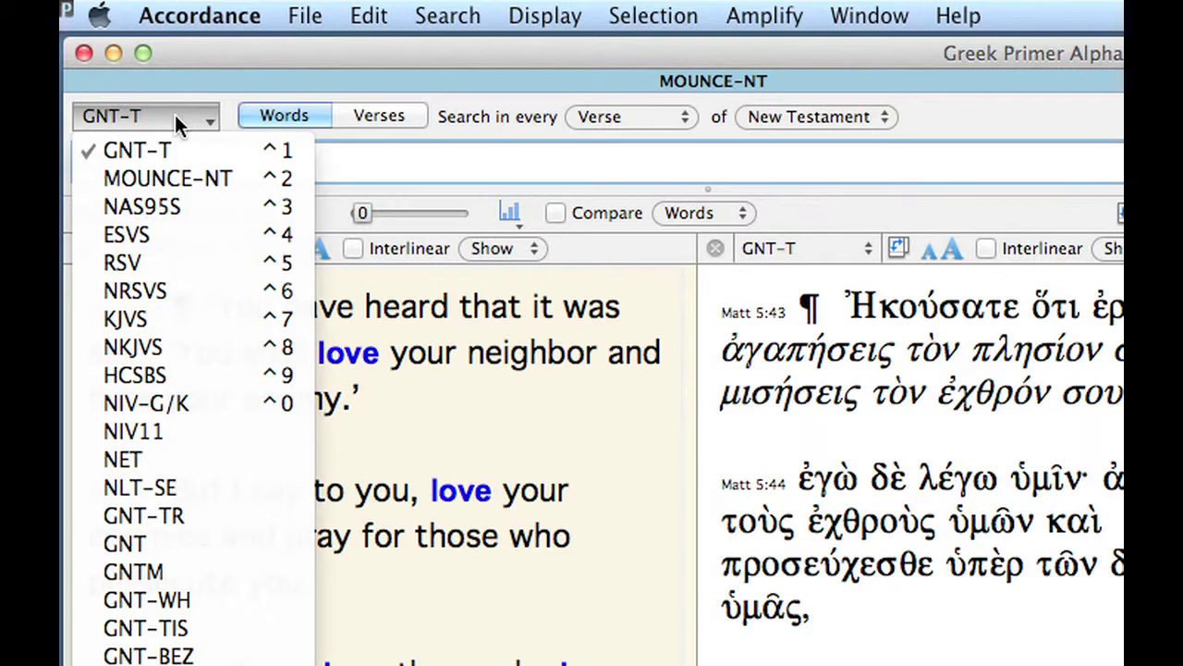
left_click(203, 236)
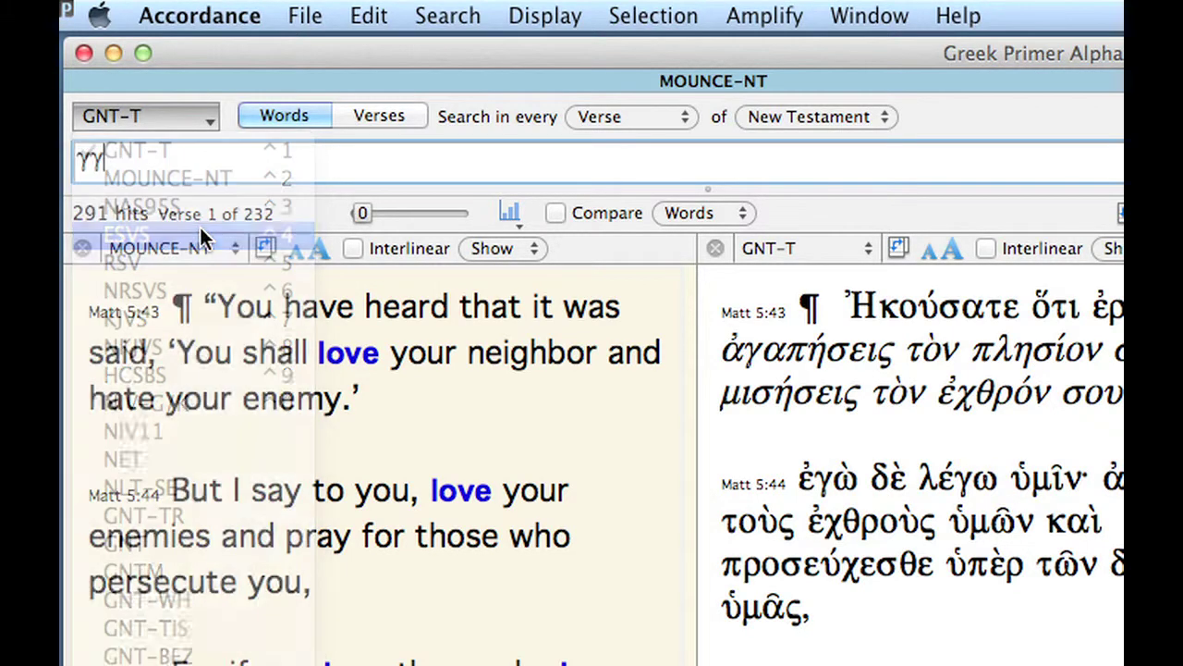
left_click(192, 113)
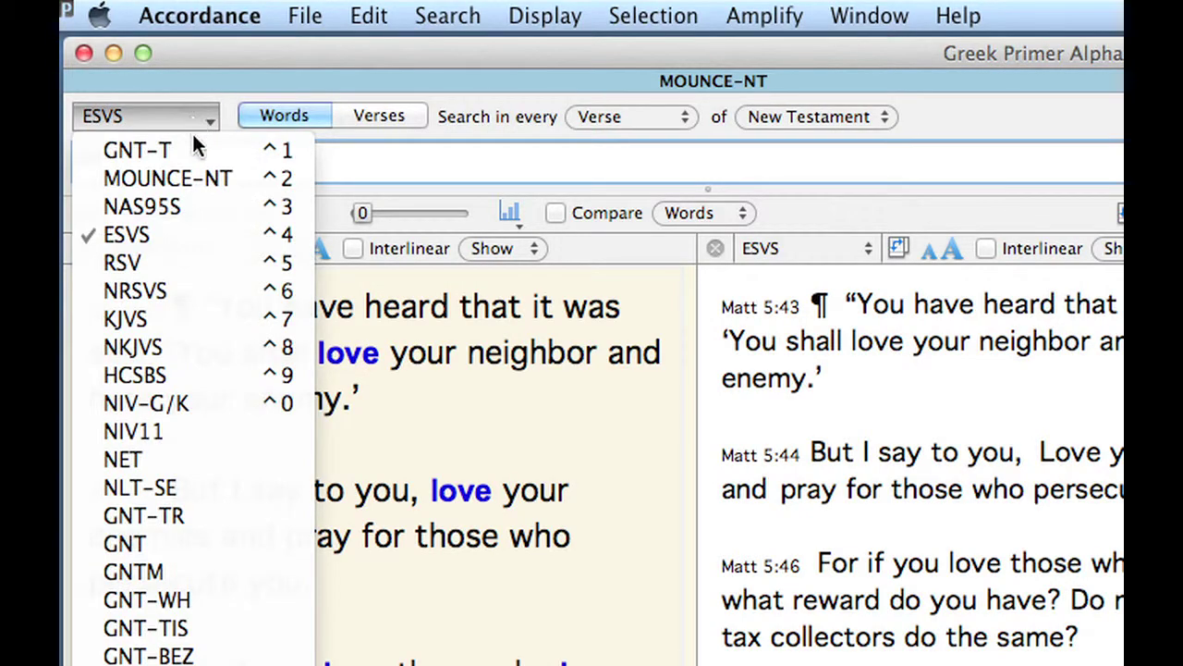
left_click(192, 147)
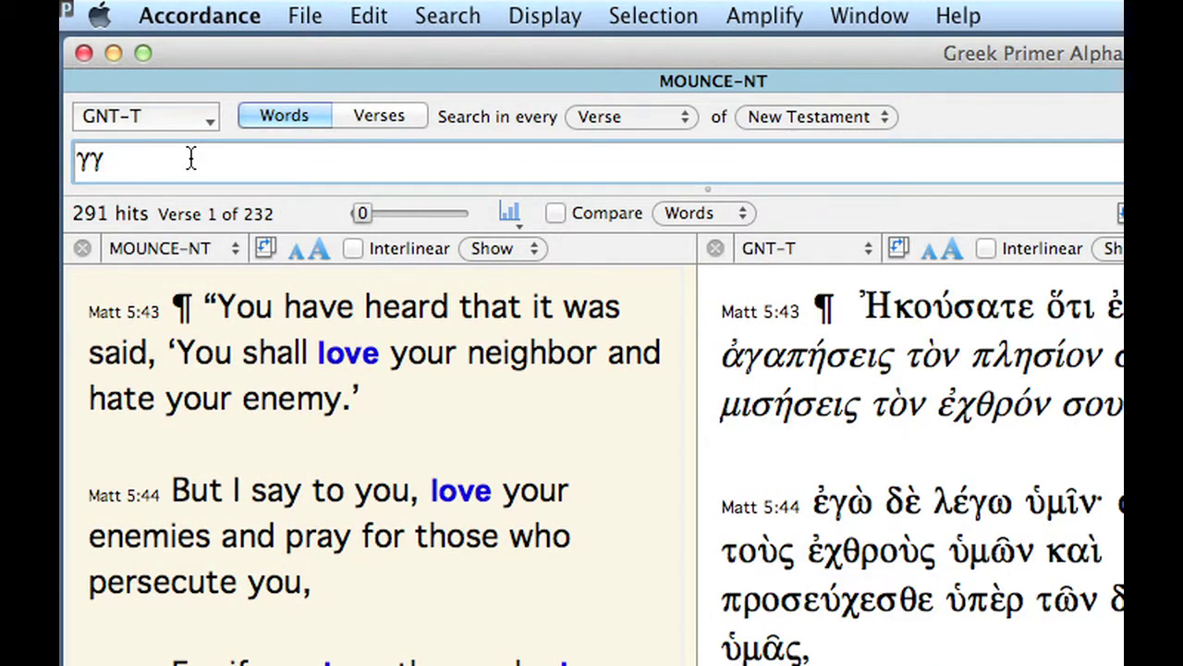
key("super+l")
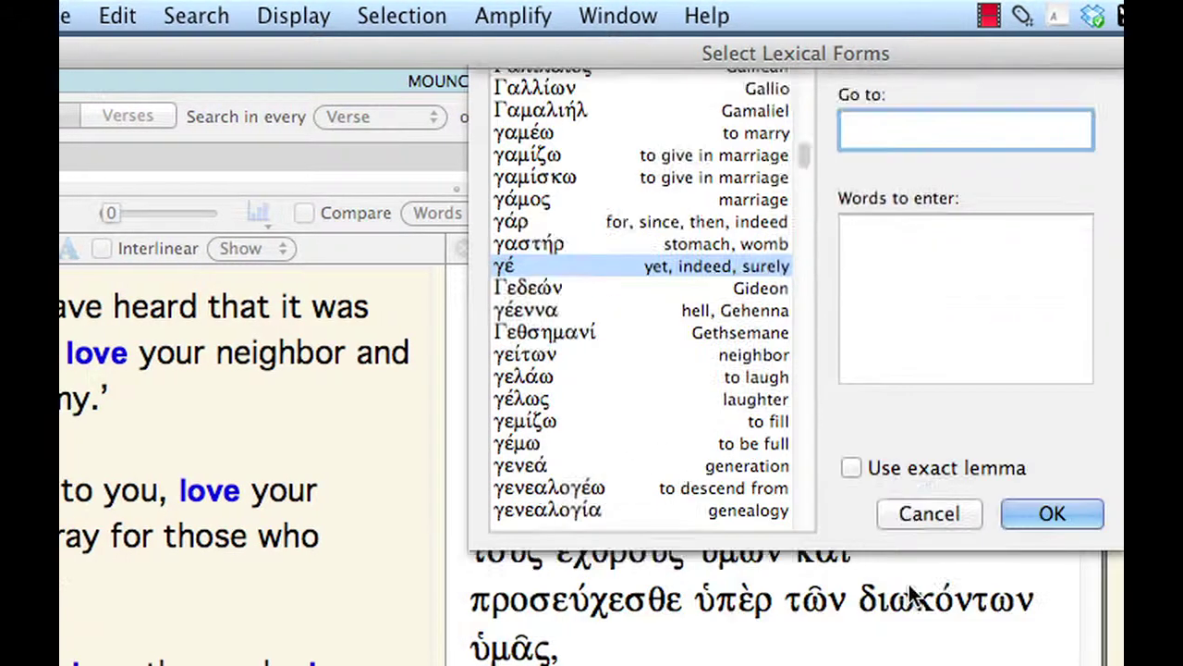
left_click(929, 513)
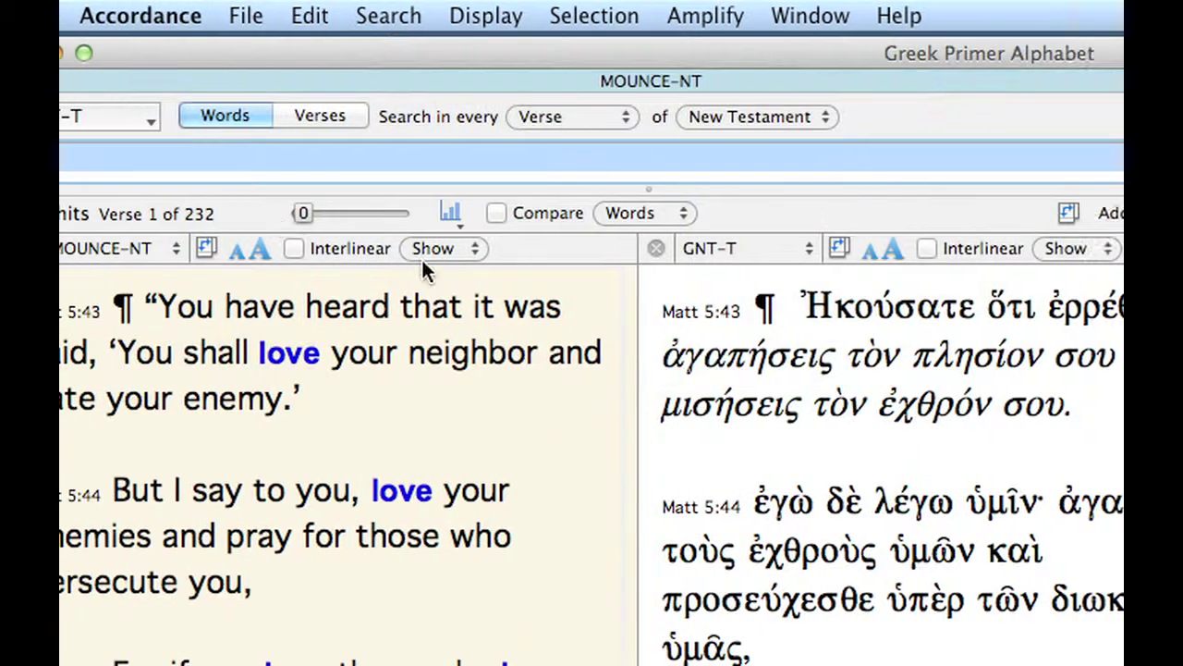
type("γγ")
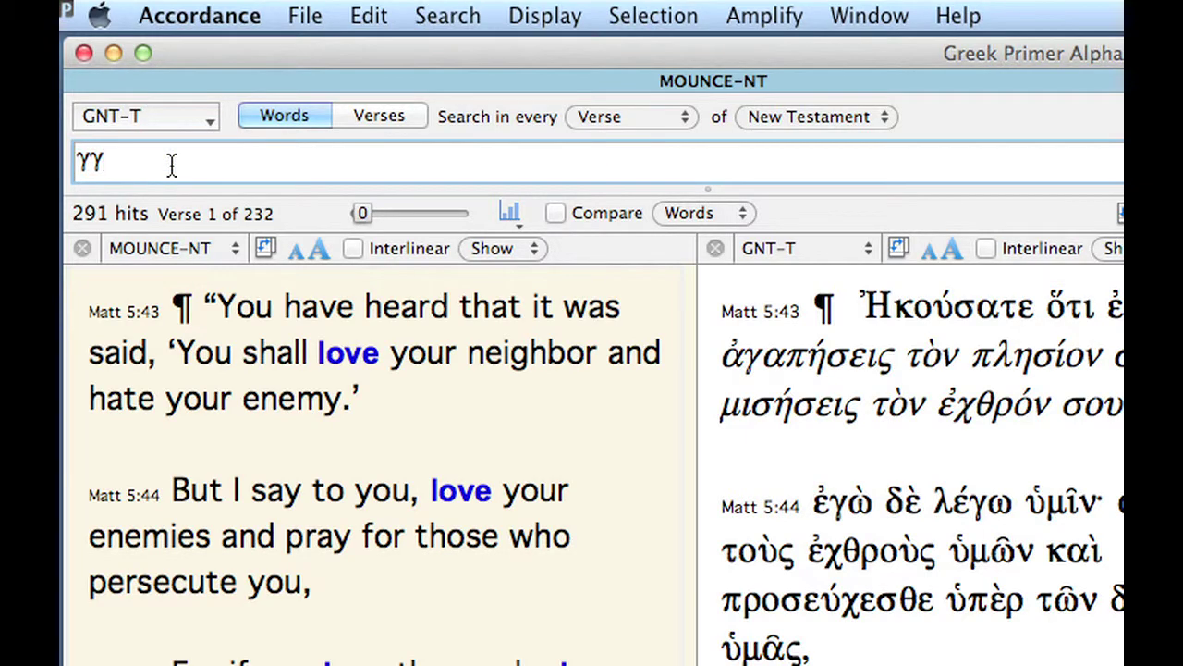
- Add a trailing wildcard and try searching GNT-T for words beginning with γγ*
type("*")
key("Return")
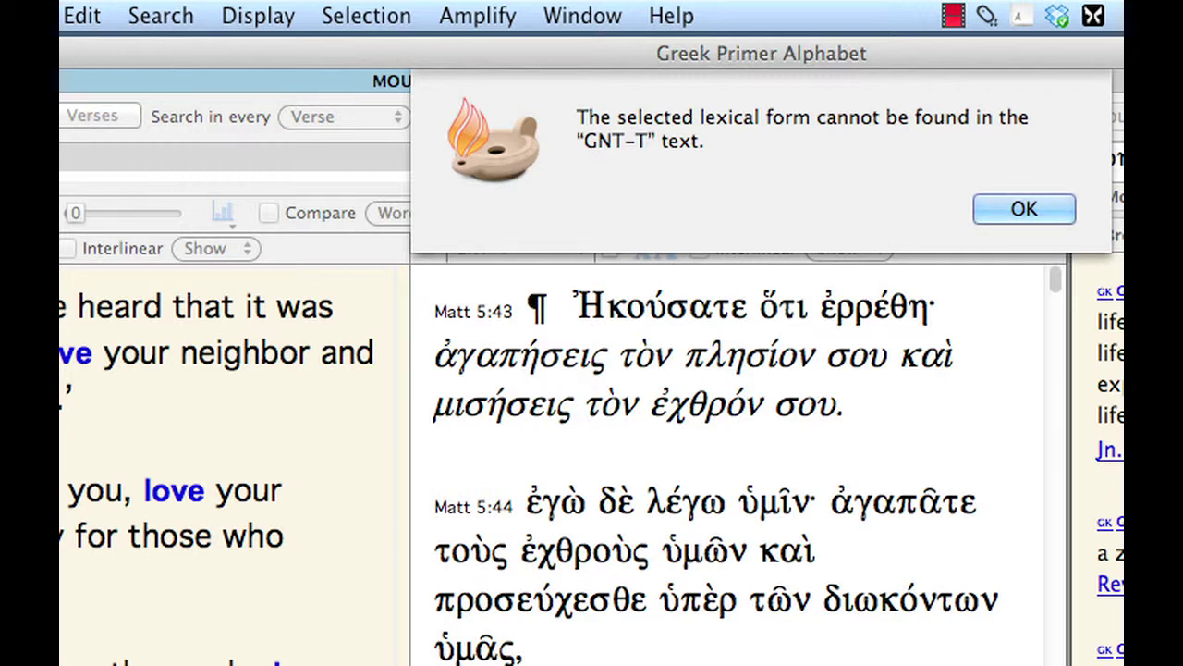
key("Return")
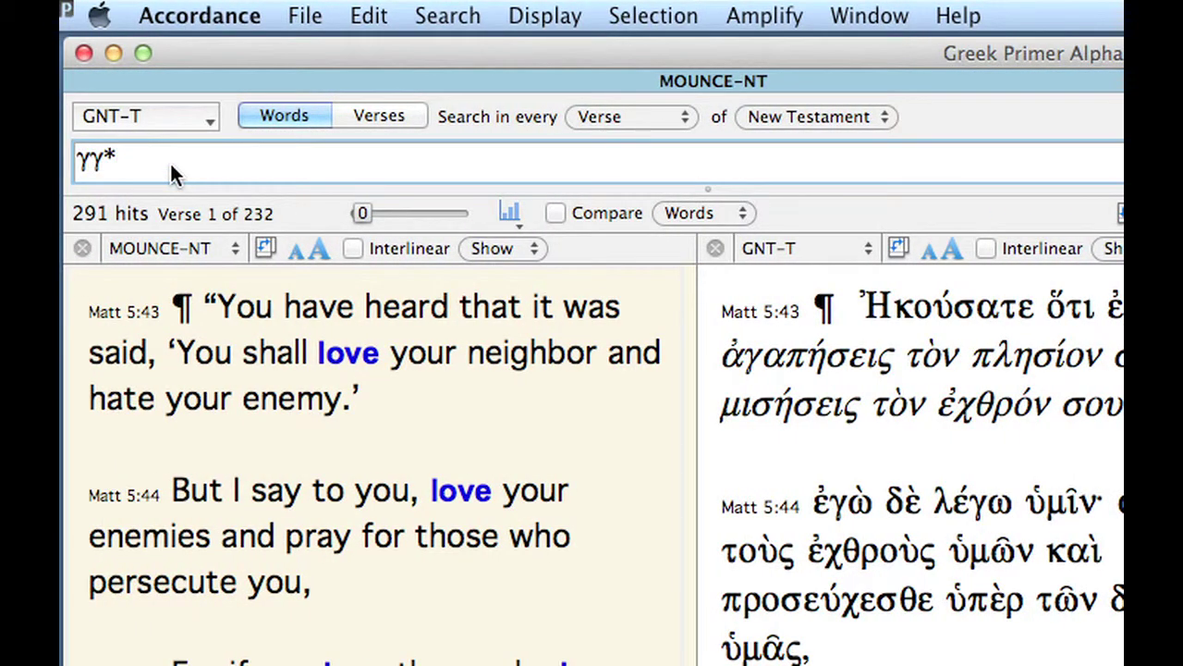
- Add a leading wildcard as well and search GNT-T for *γγ* to match double gamma anywhere in a word
key("Up")
type("*")
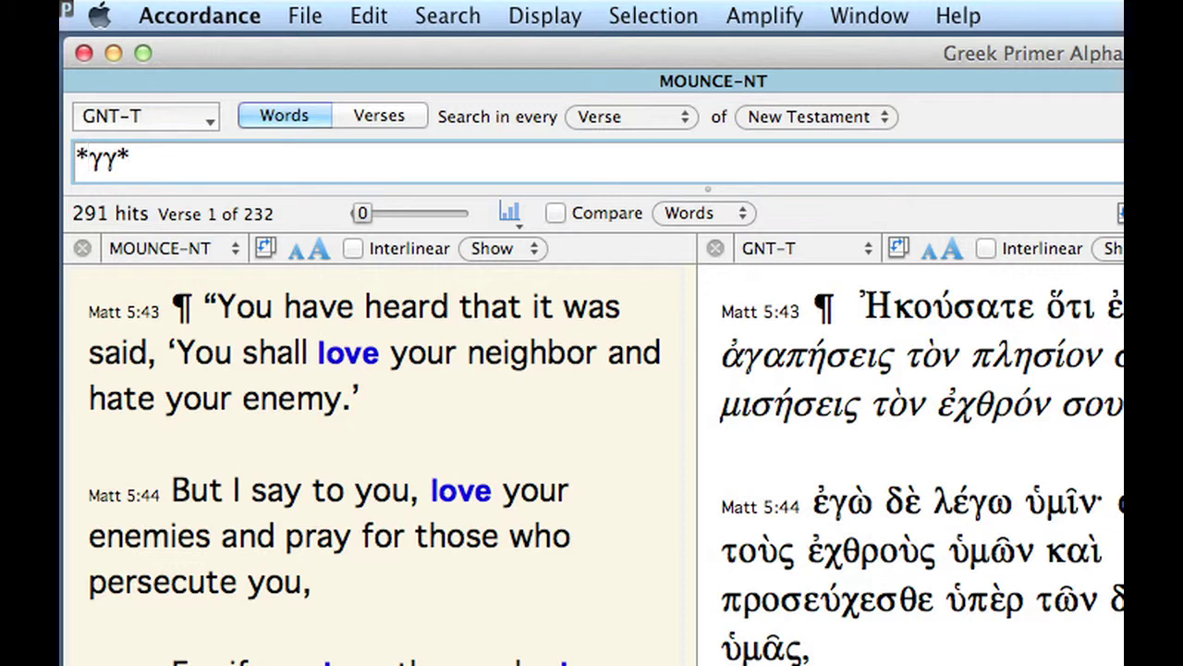
key("Return")
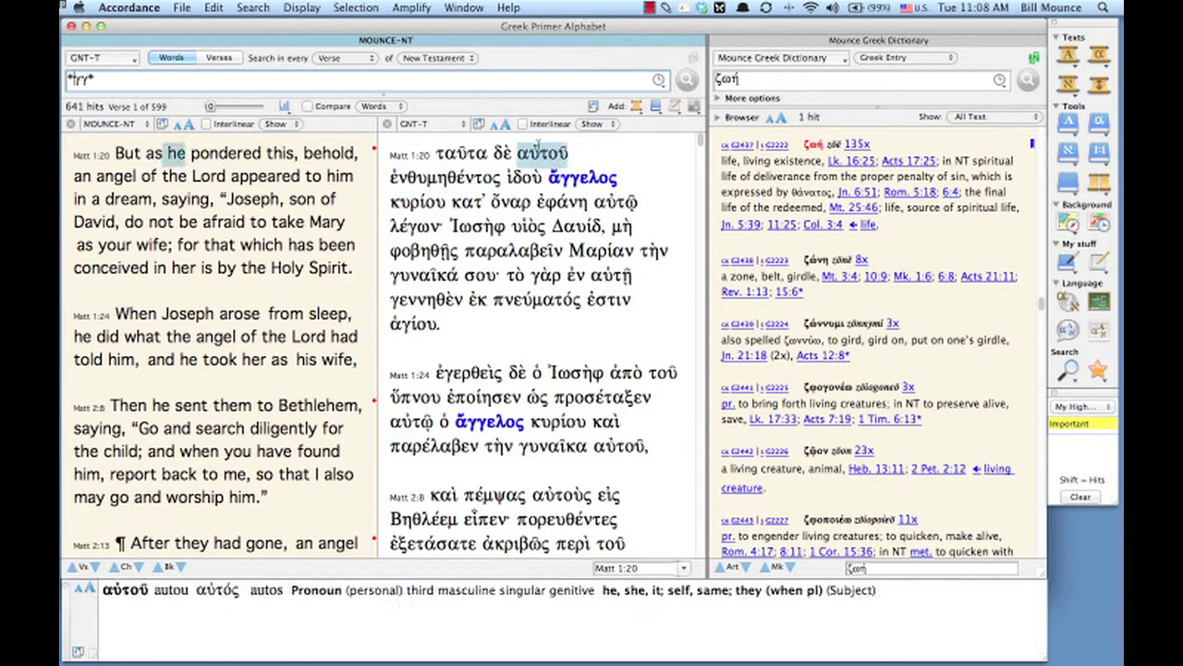
- Reduce the text size in both the GNT-T pane and the MOUNCE-NT pane
left_click(493, 126)
left_click(493, 126)
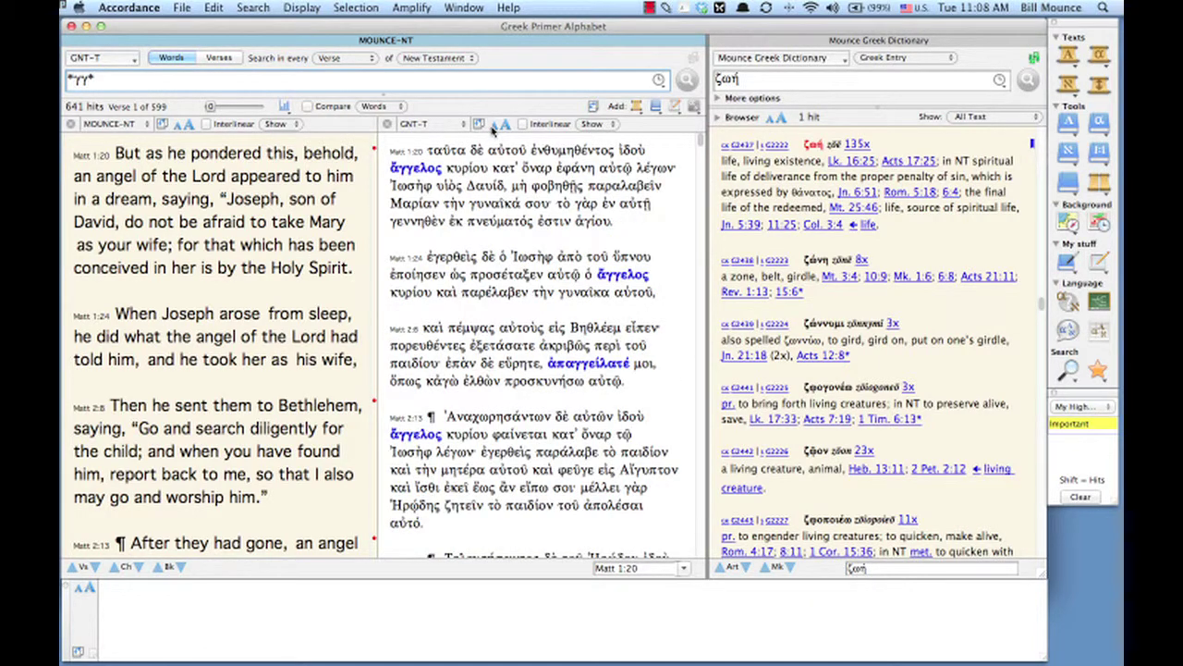
left_click(179, 127)
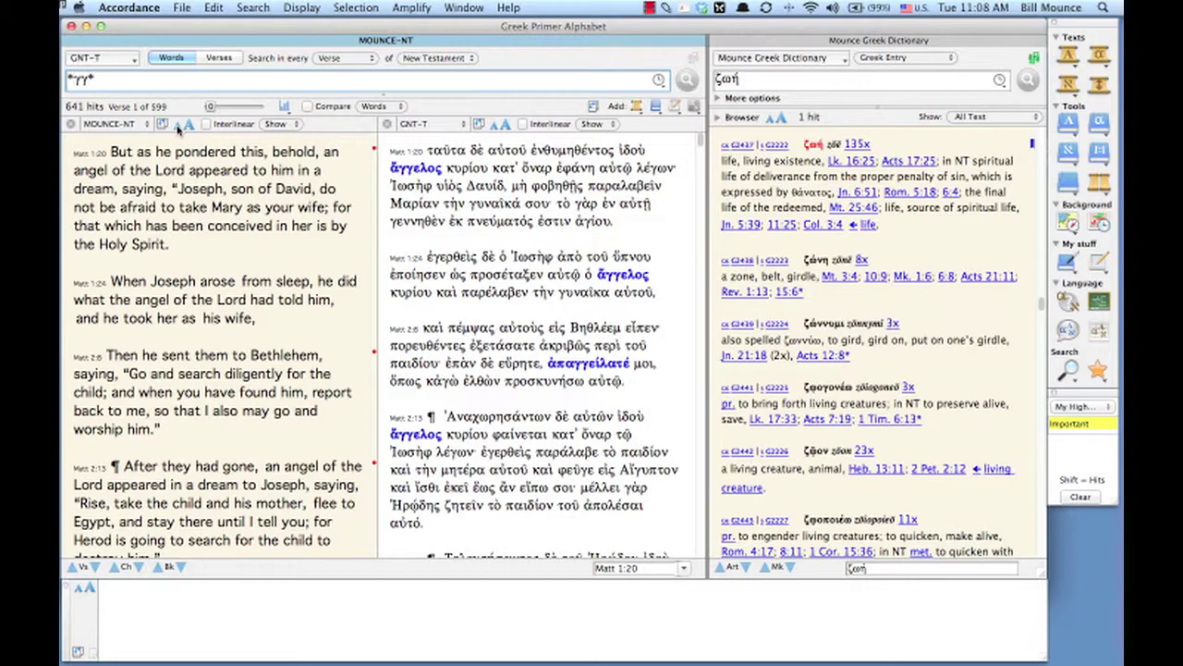
mouse_move(588, 363)
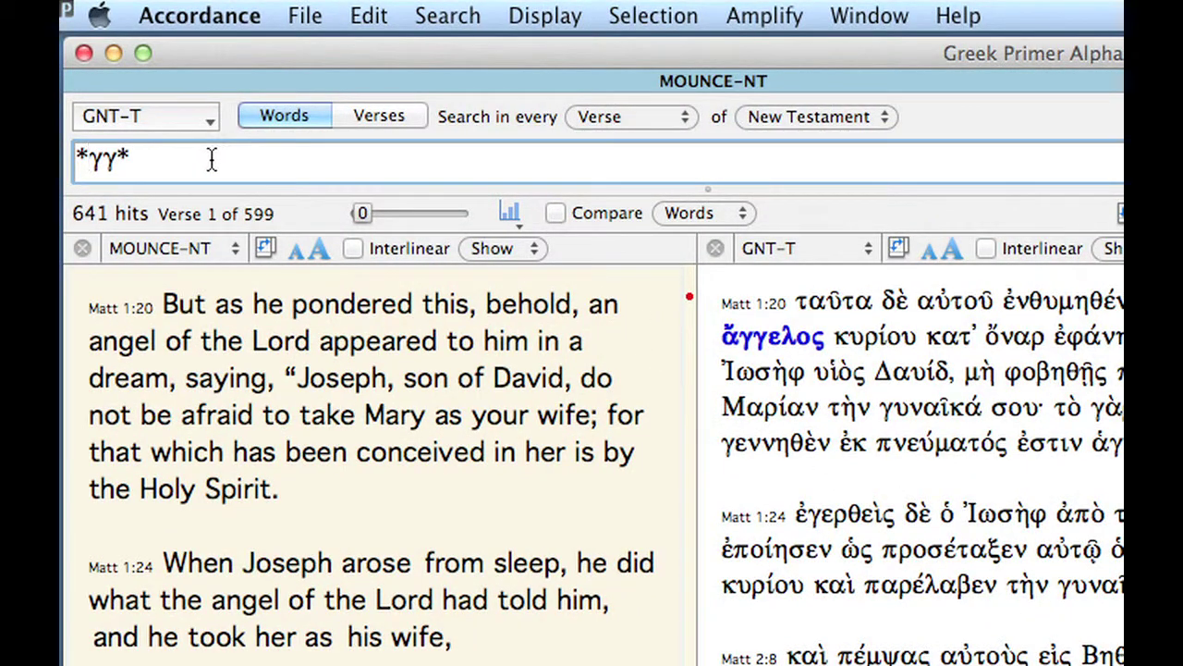
- Extend the double-gamma query to *γγ* <NOT> αγγελος and run it to exclude verses containing αγγελος
left_click(202, 161)
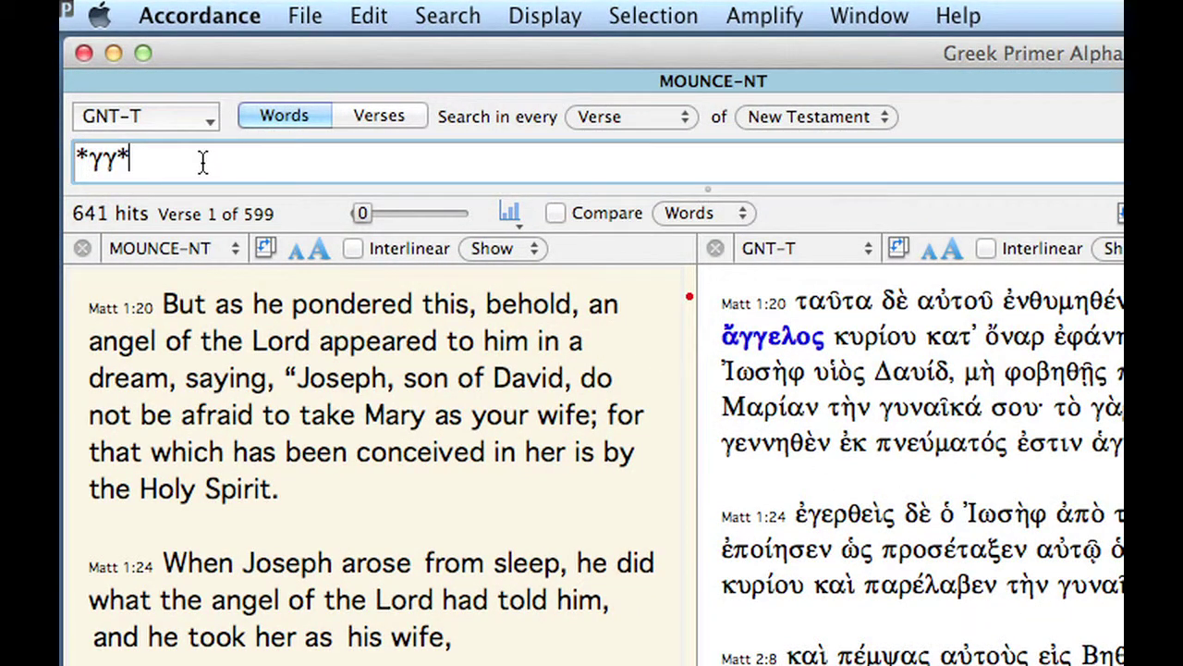
type("<NOT> αγγελος")
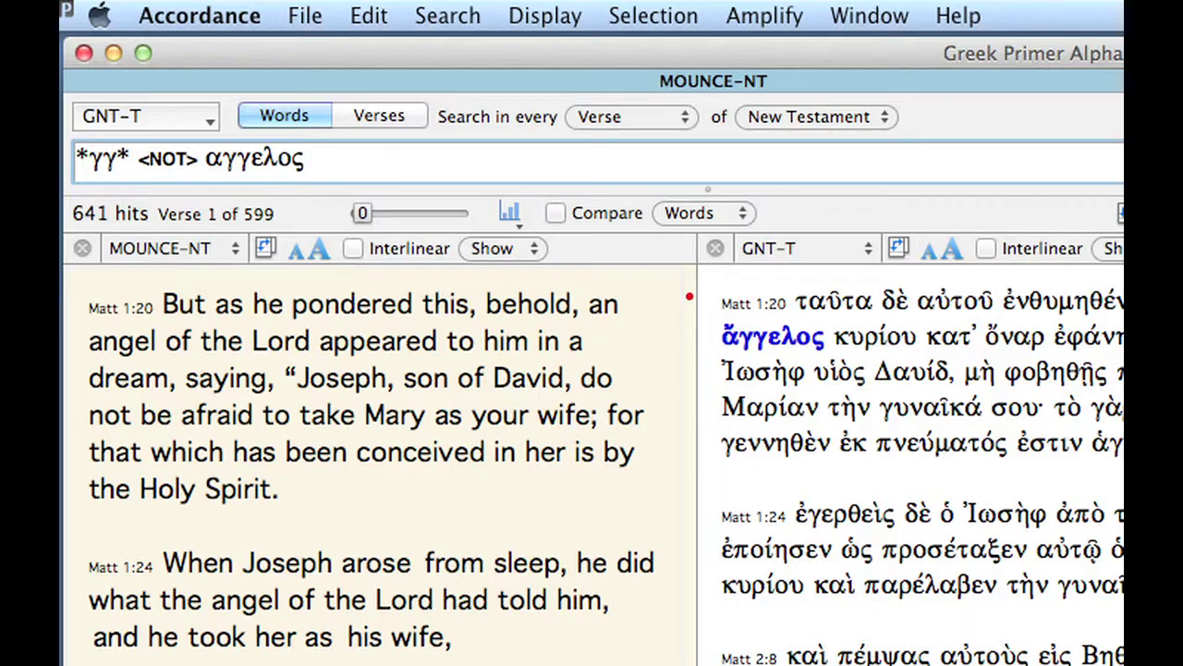
key("Return")
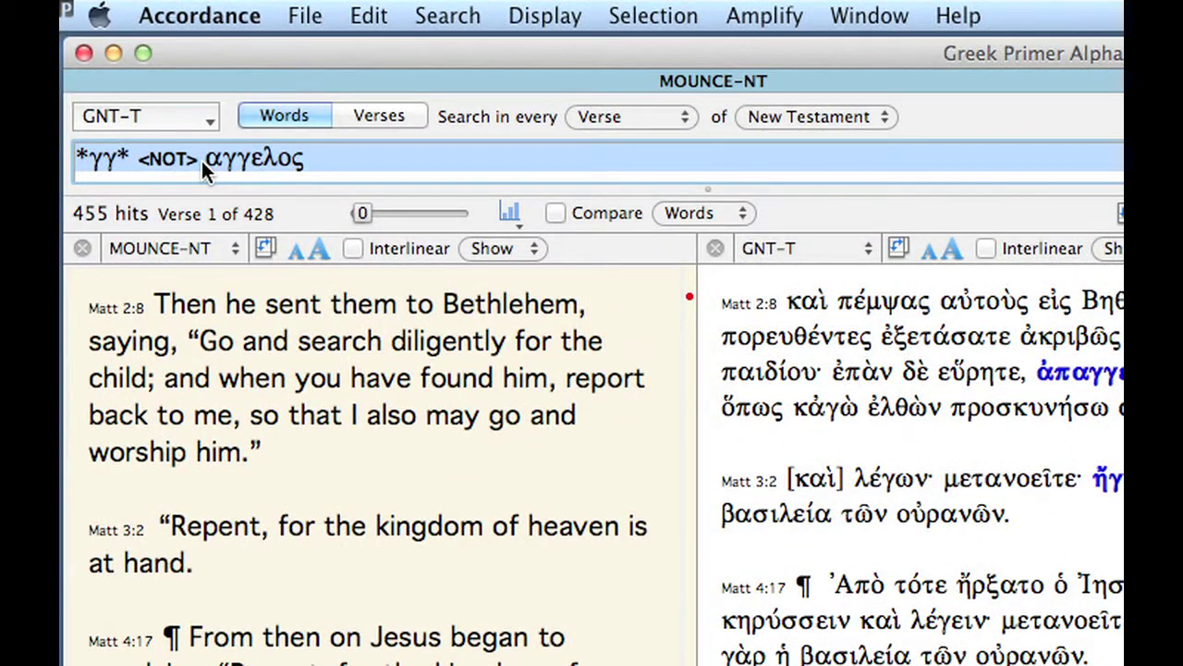
- Replace the query with αγγε, pick the lexical form ἄγγελος (messenger, angel) from the GNT-T word list, and run the search
type("αγγε")
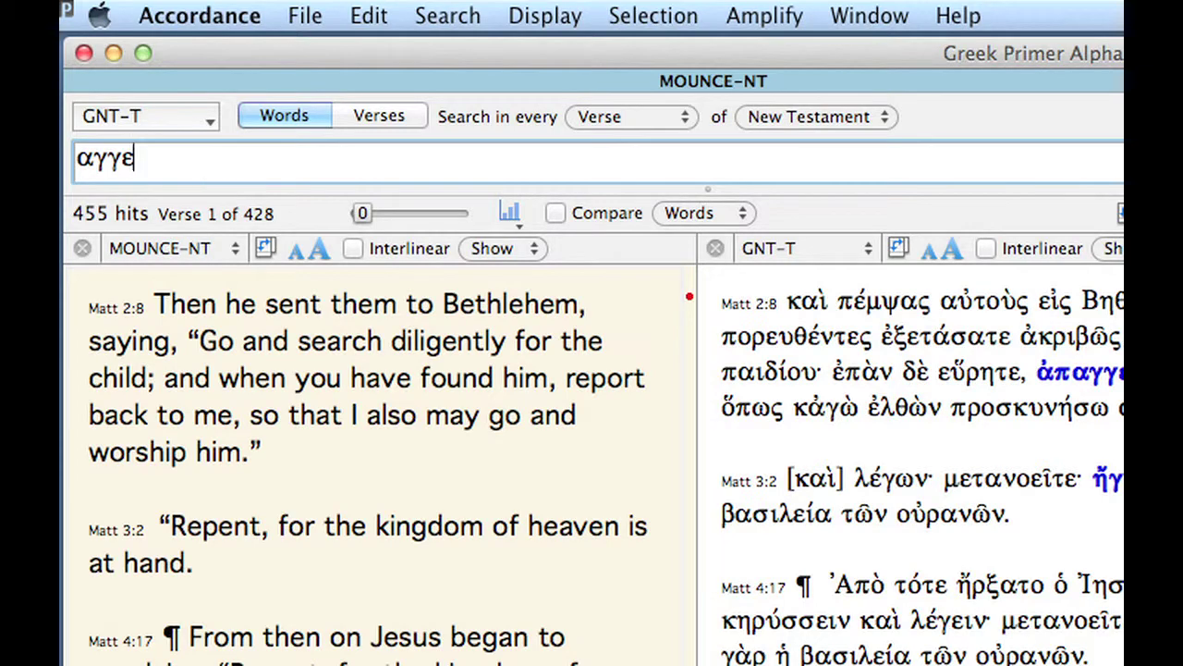
key("super+l")
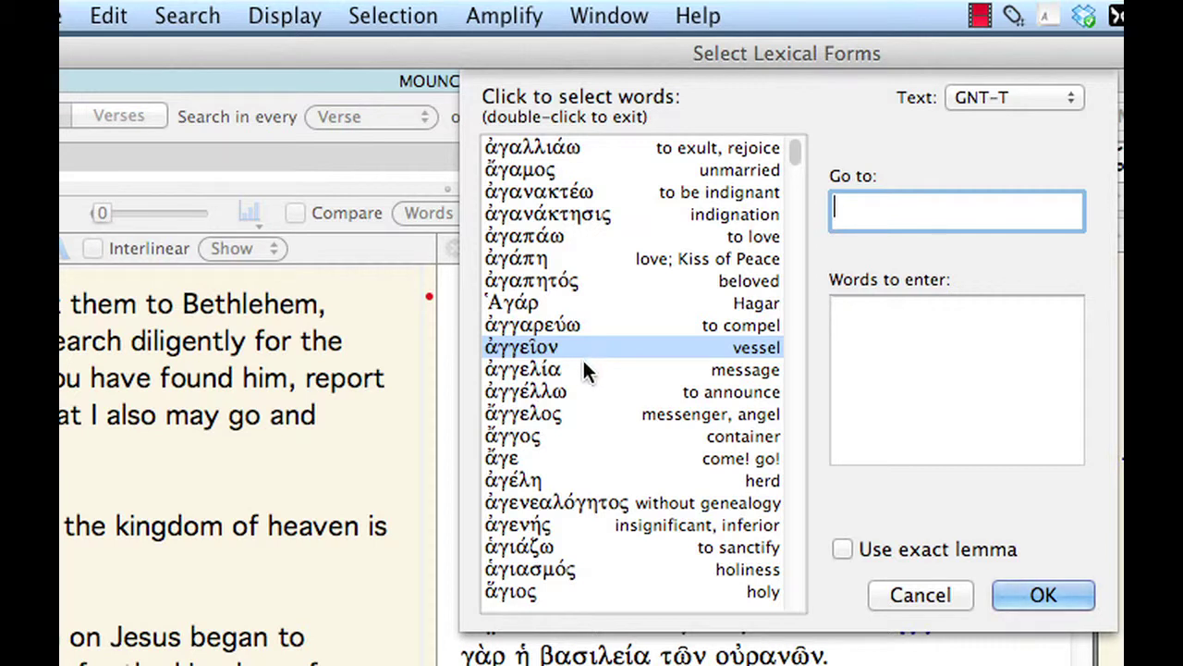
left_click(580, 414)
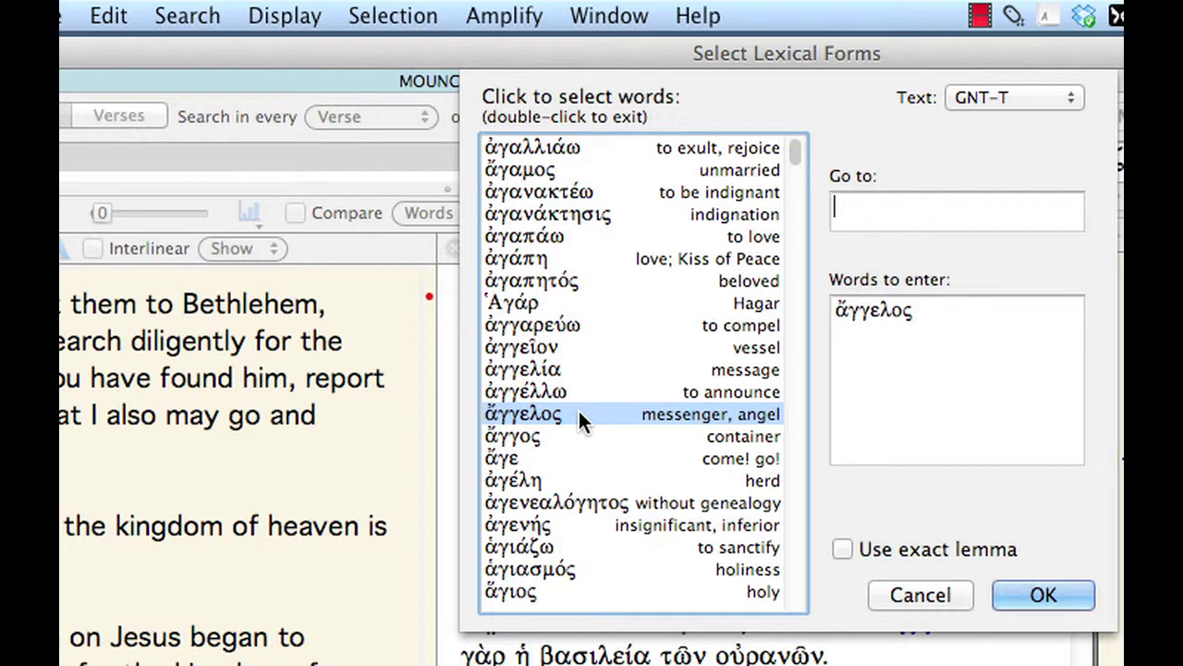
left_click(580, 416)
left_click(578, 415)
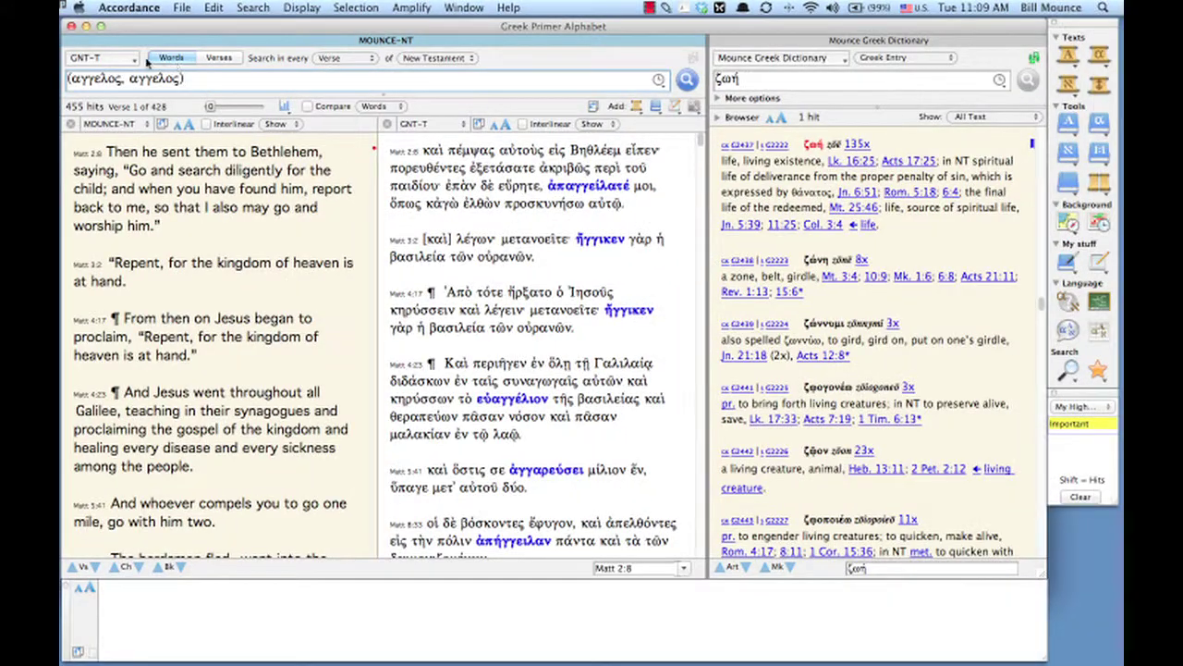
key("Return")
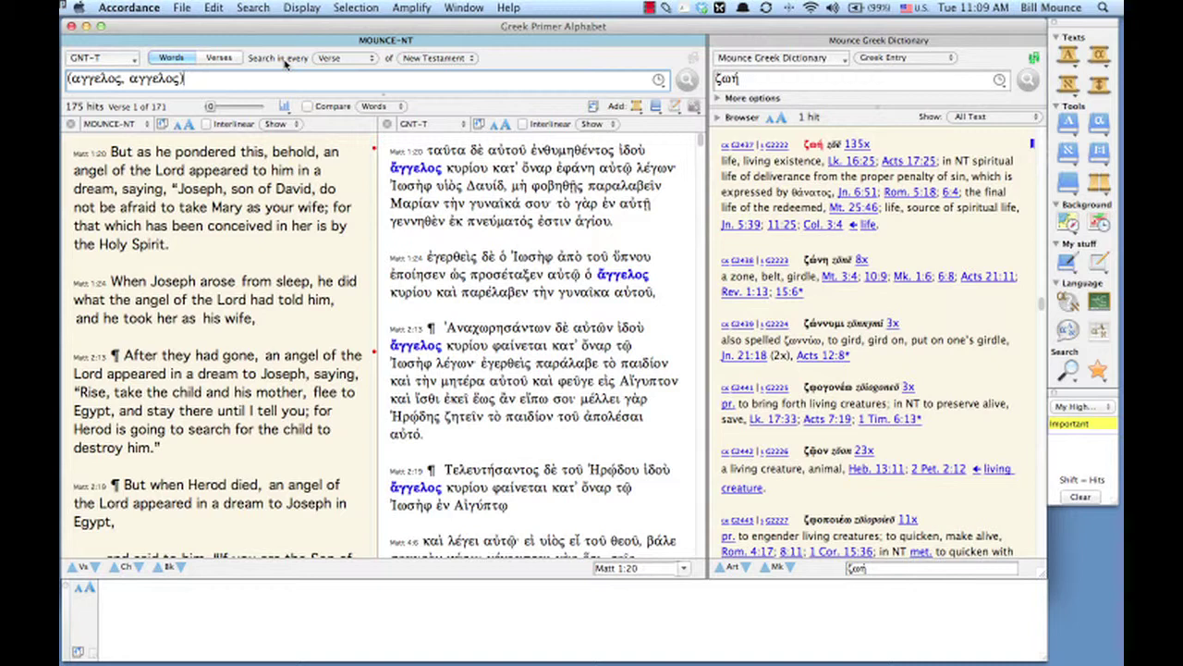
- Change the search text to MOUNCE-NT and search it for the phrase "our father" in place of the Greek query
left_click(220, 81)
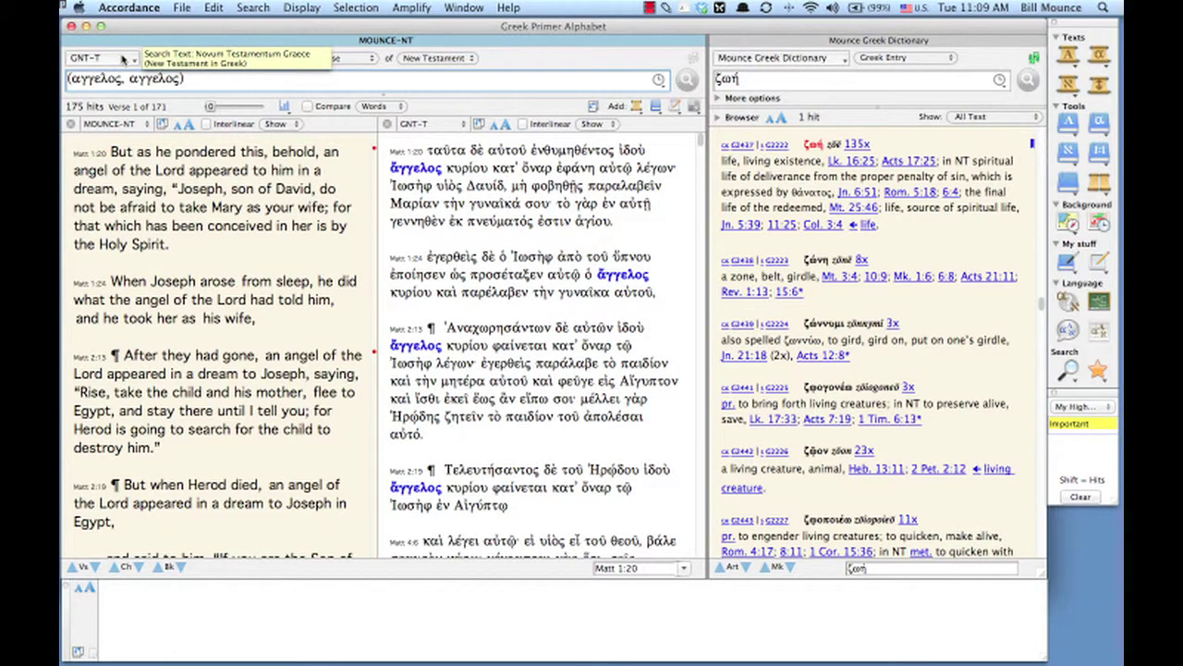
key("BackSpace")
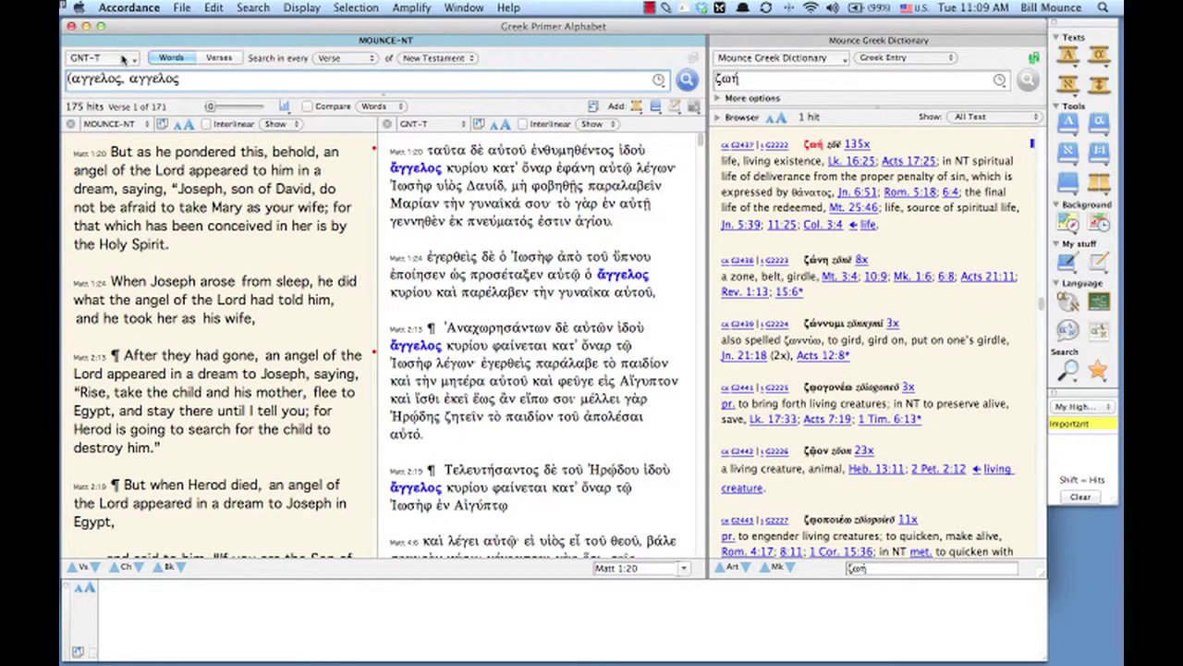
left_click(123, 59)
left_click(90, 87)
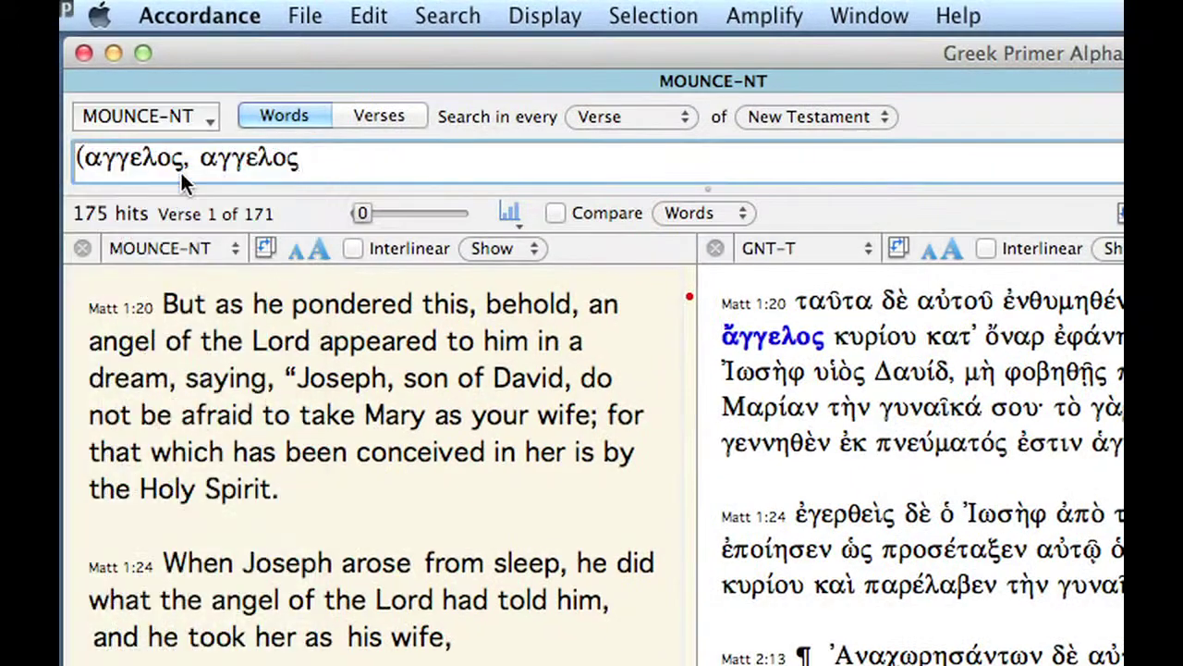
key("super+a")
type("our")
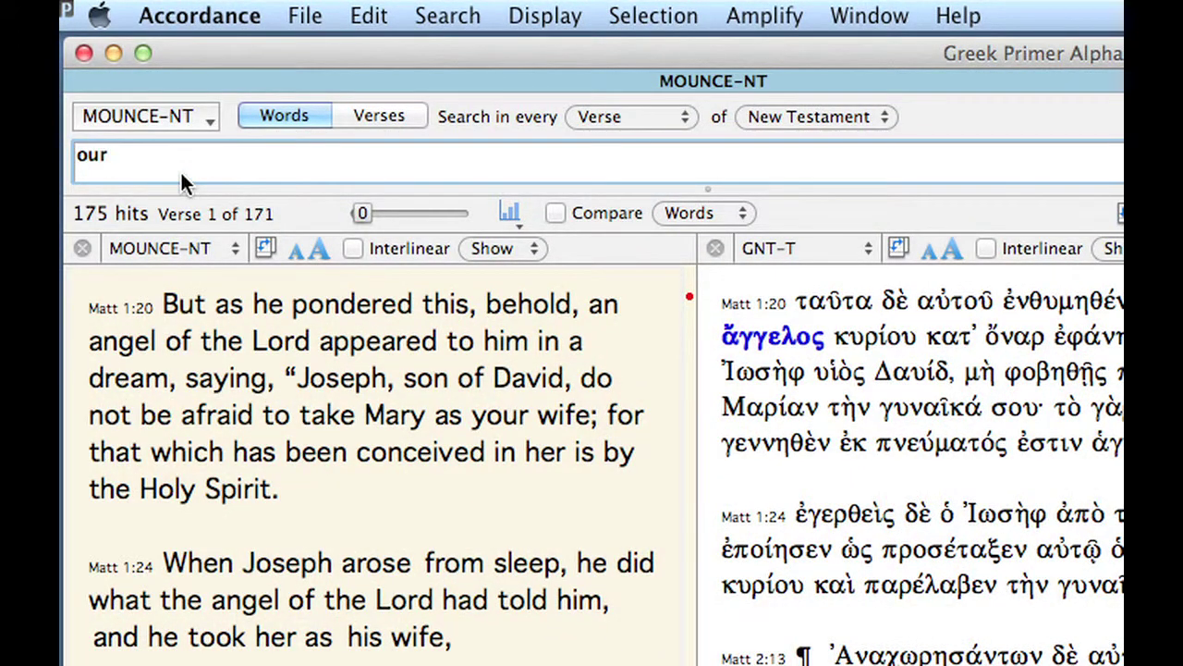
type(" father")
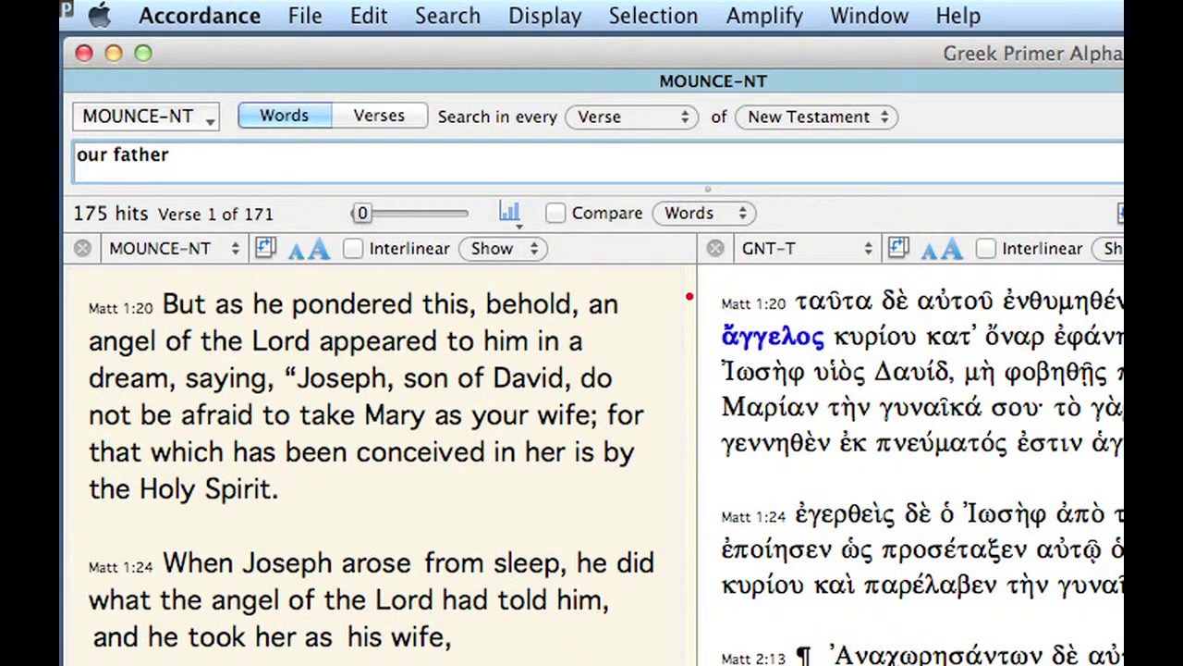
key("Return")
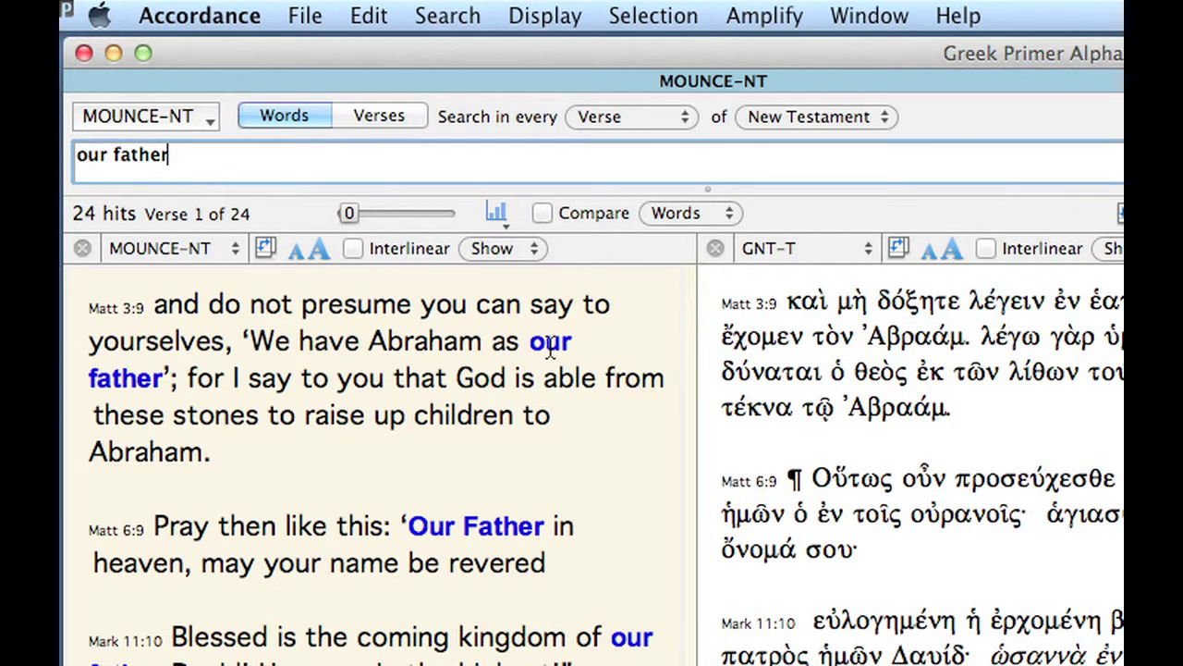
- Insert the <OR> operator between the two words and search MOUNCE-NT for our <OR> father
left_click(112, 159)
type("<OR>")
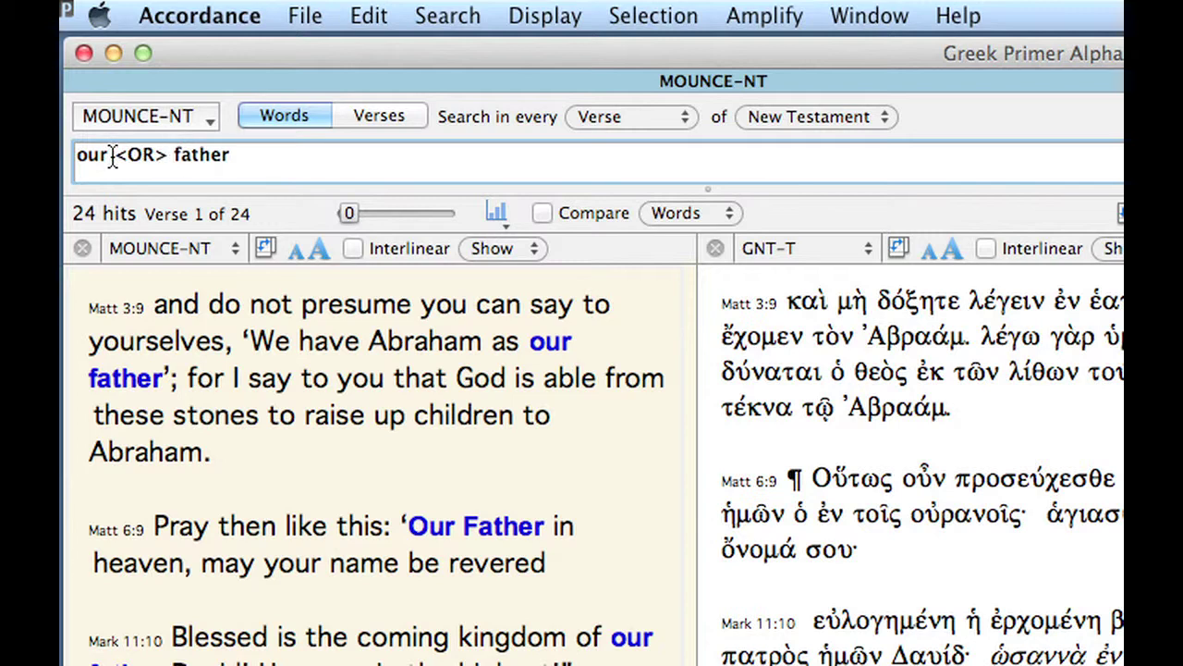
key("Return")
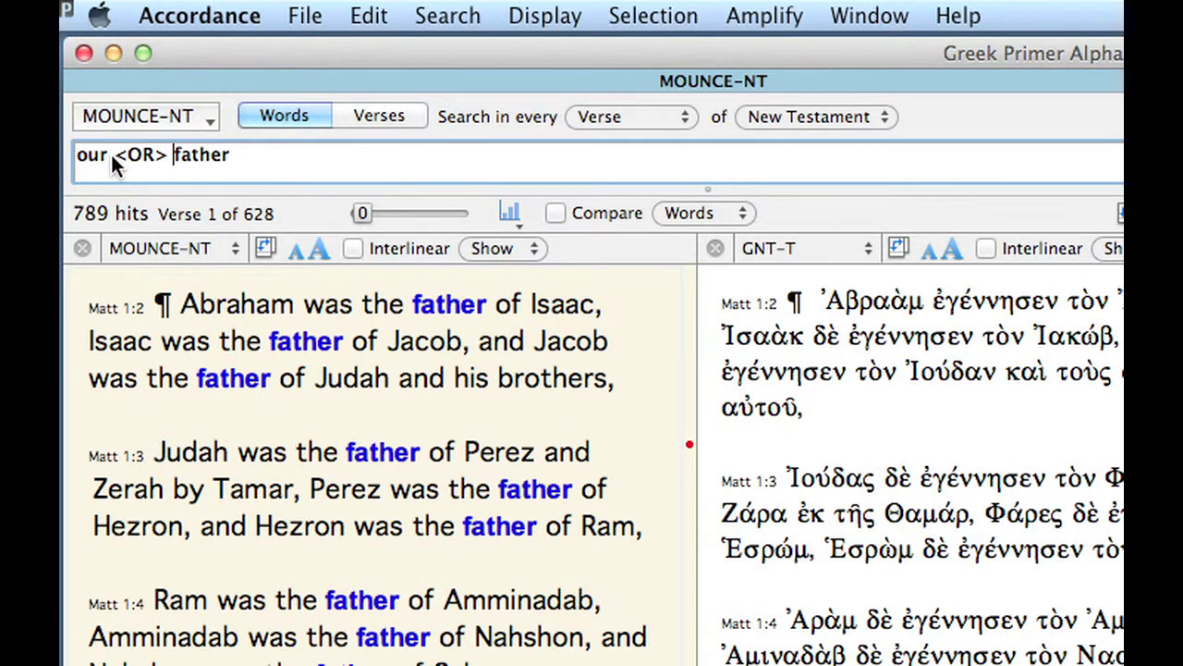